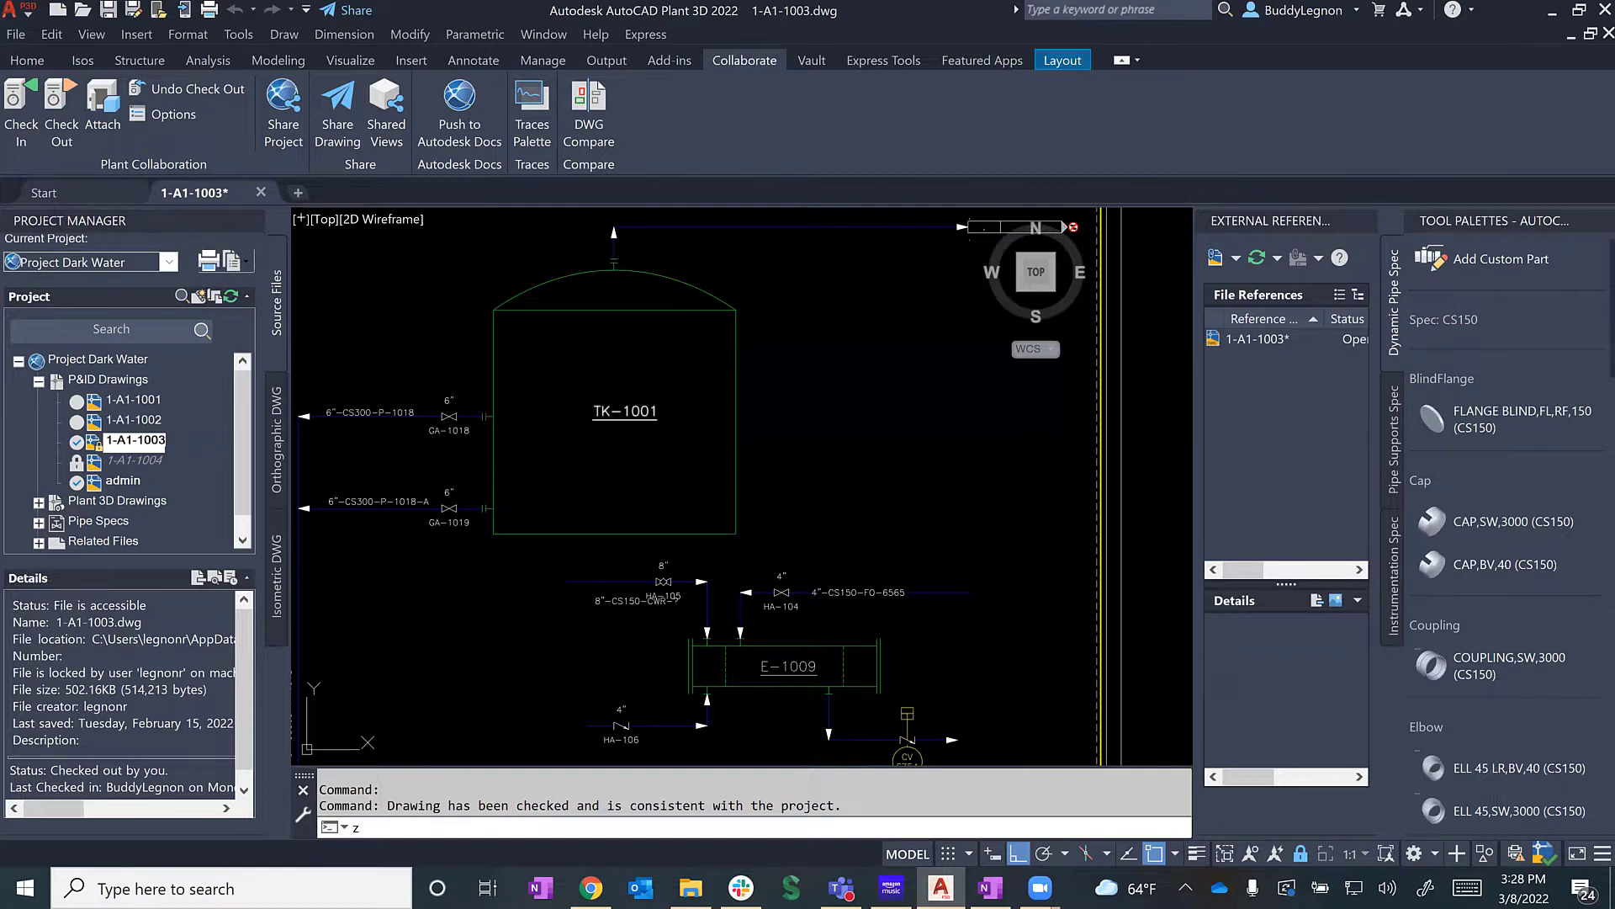
{"action": "key", "text": "Return"}
{"action": "left_click_drag", "start_coordinate": [599, 391], "coordinate": [595, 343]}
{"action": "key", "text": "Escape"}
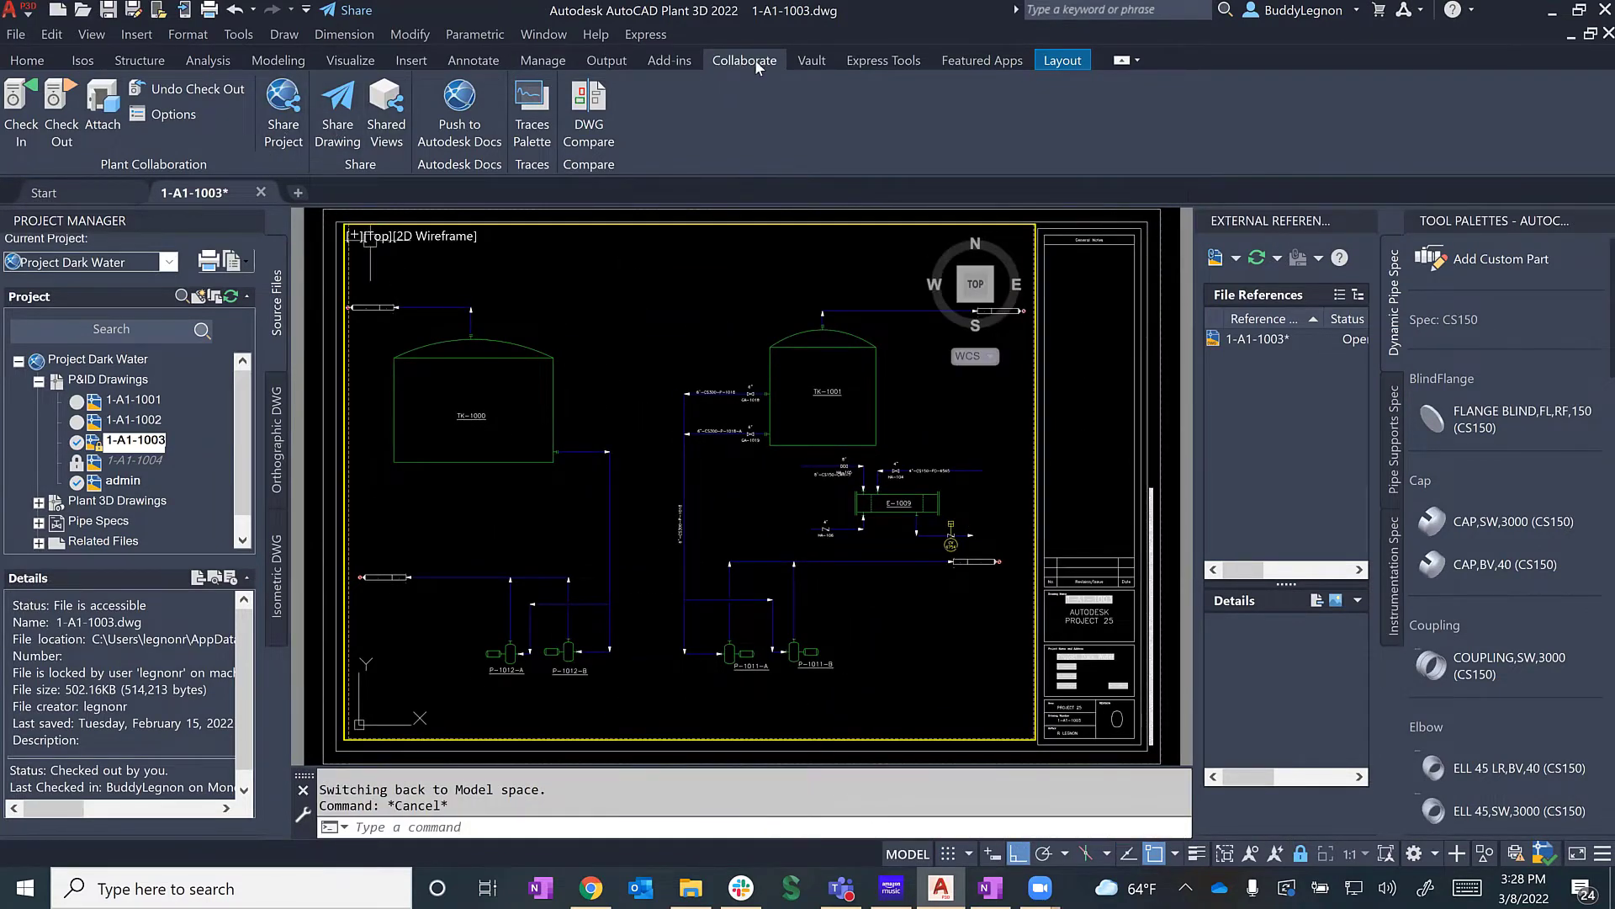
{"action": "left_click", "coordinate": [27, 60]}
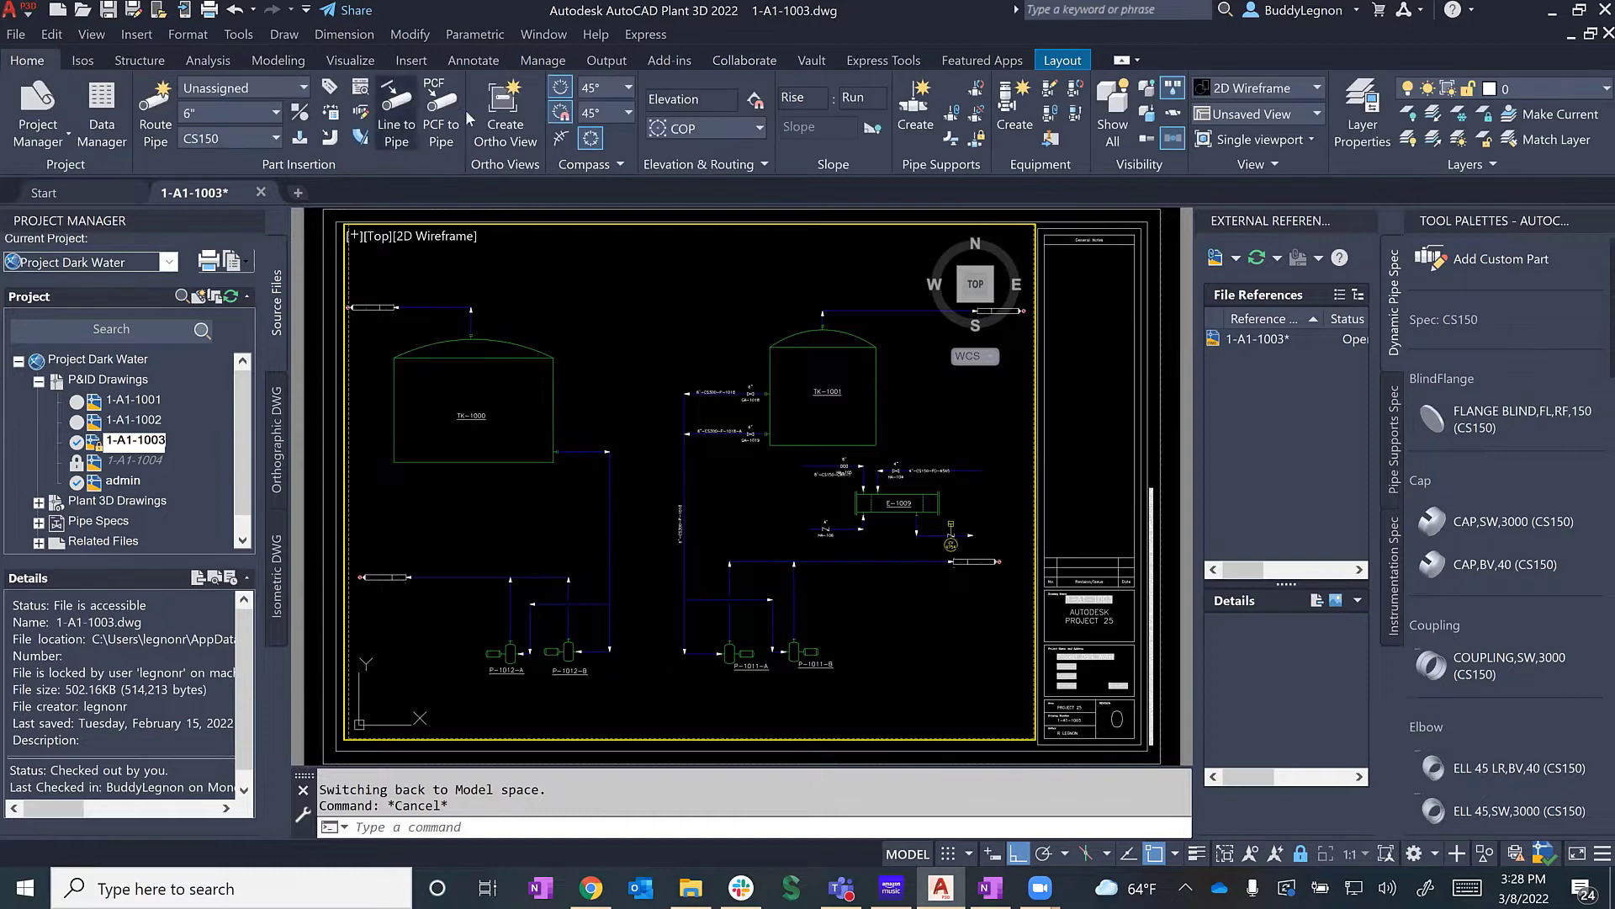
{"action": "left_click", "coordinate": [744, 59]}
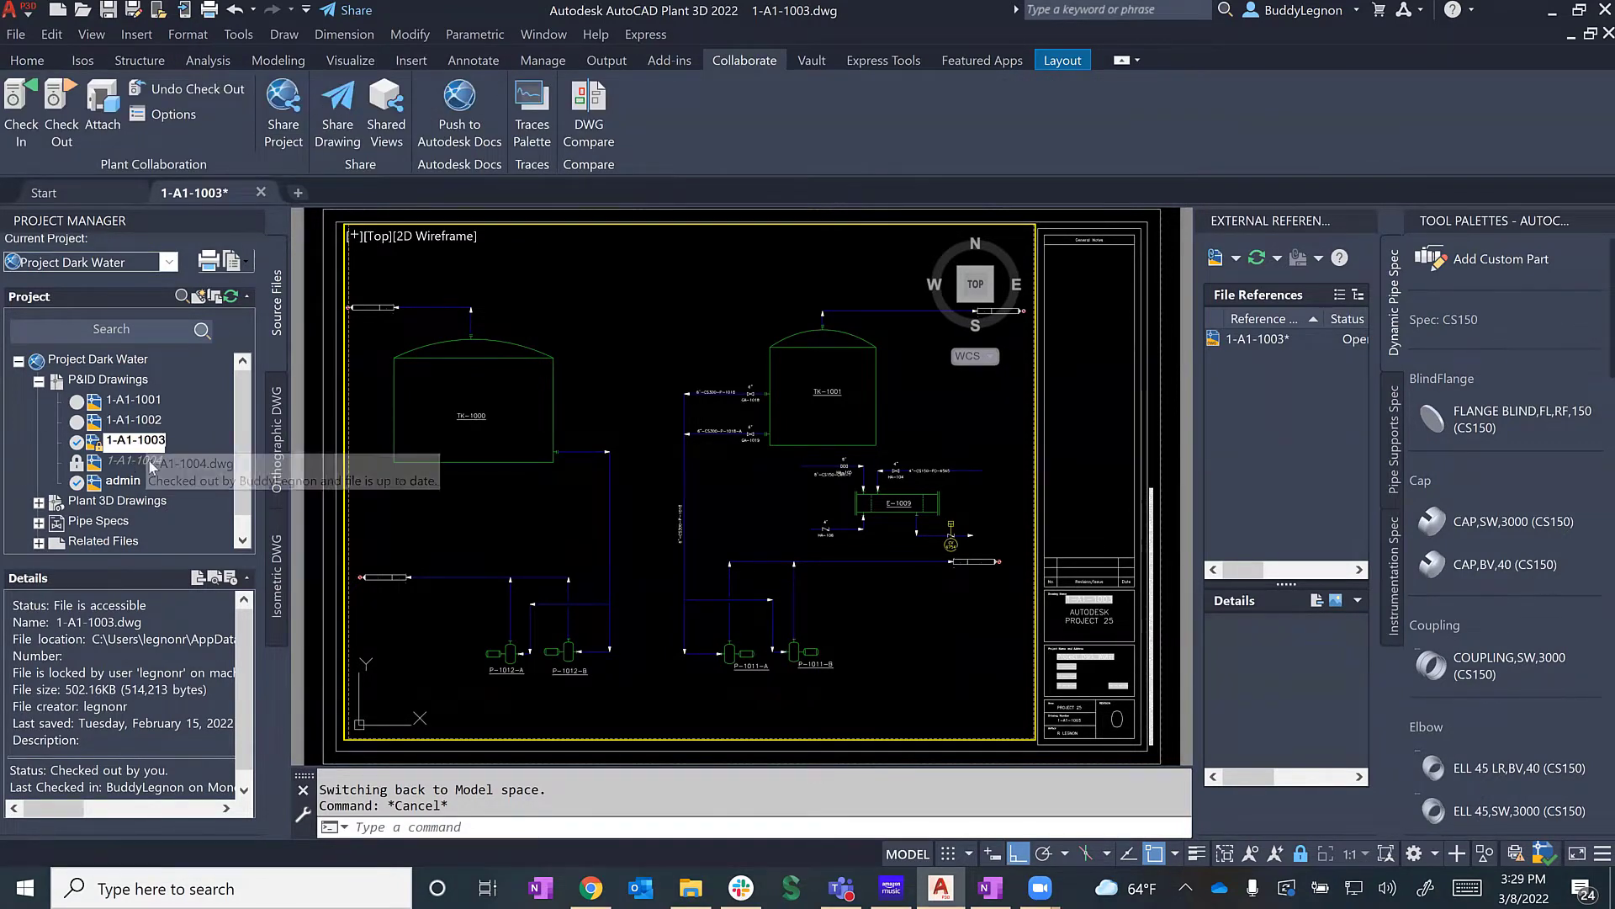
- Push the 1-A1-1003 sheet as a PDF to Autodesk Docs, into the 06 Operations folder of Project Dark Water
{"action": "left_click", "coordinate": [473, 127]}
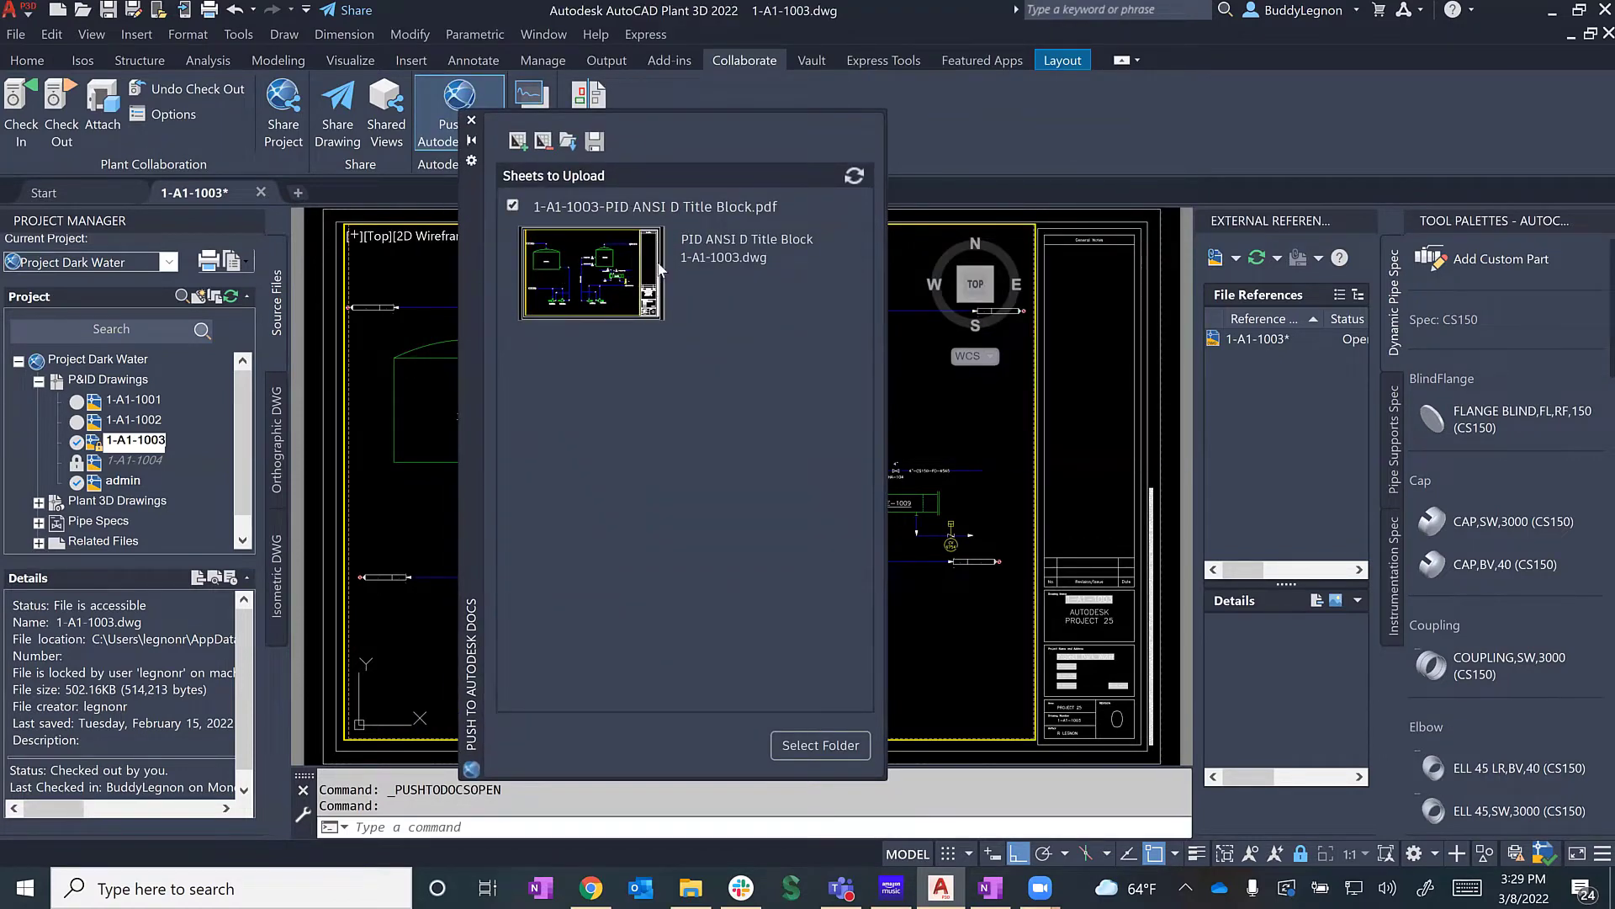
{"action": "left_click", "coordinate": [821, 751]}
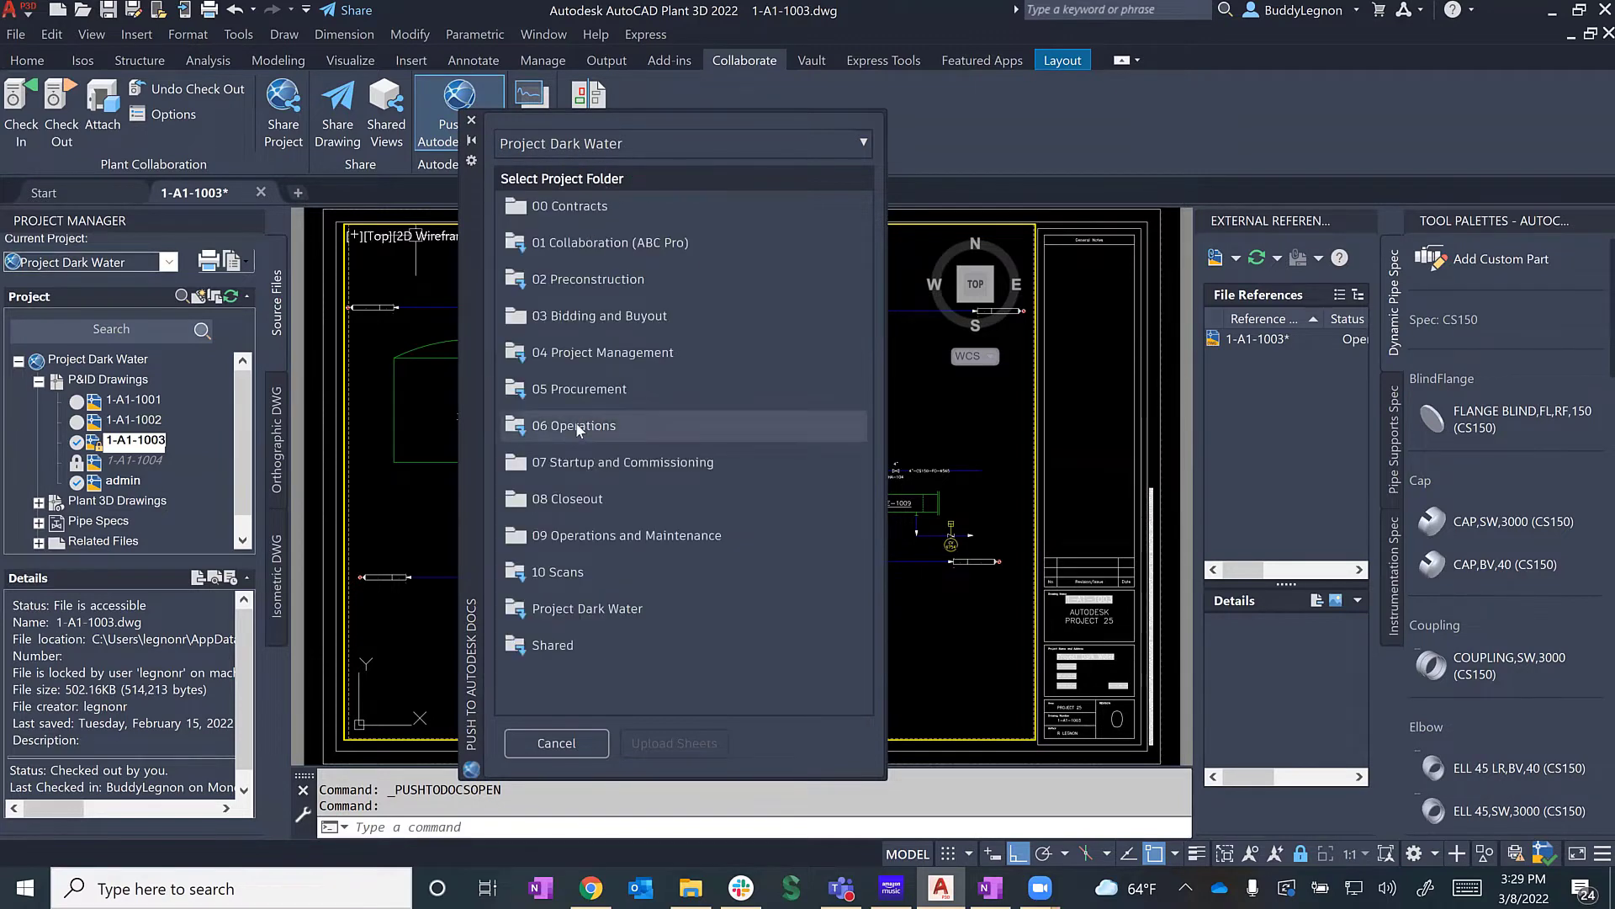
{"action": "double_click", "coordinate": [577, 426]}
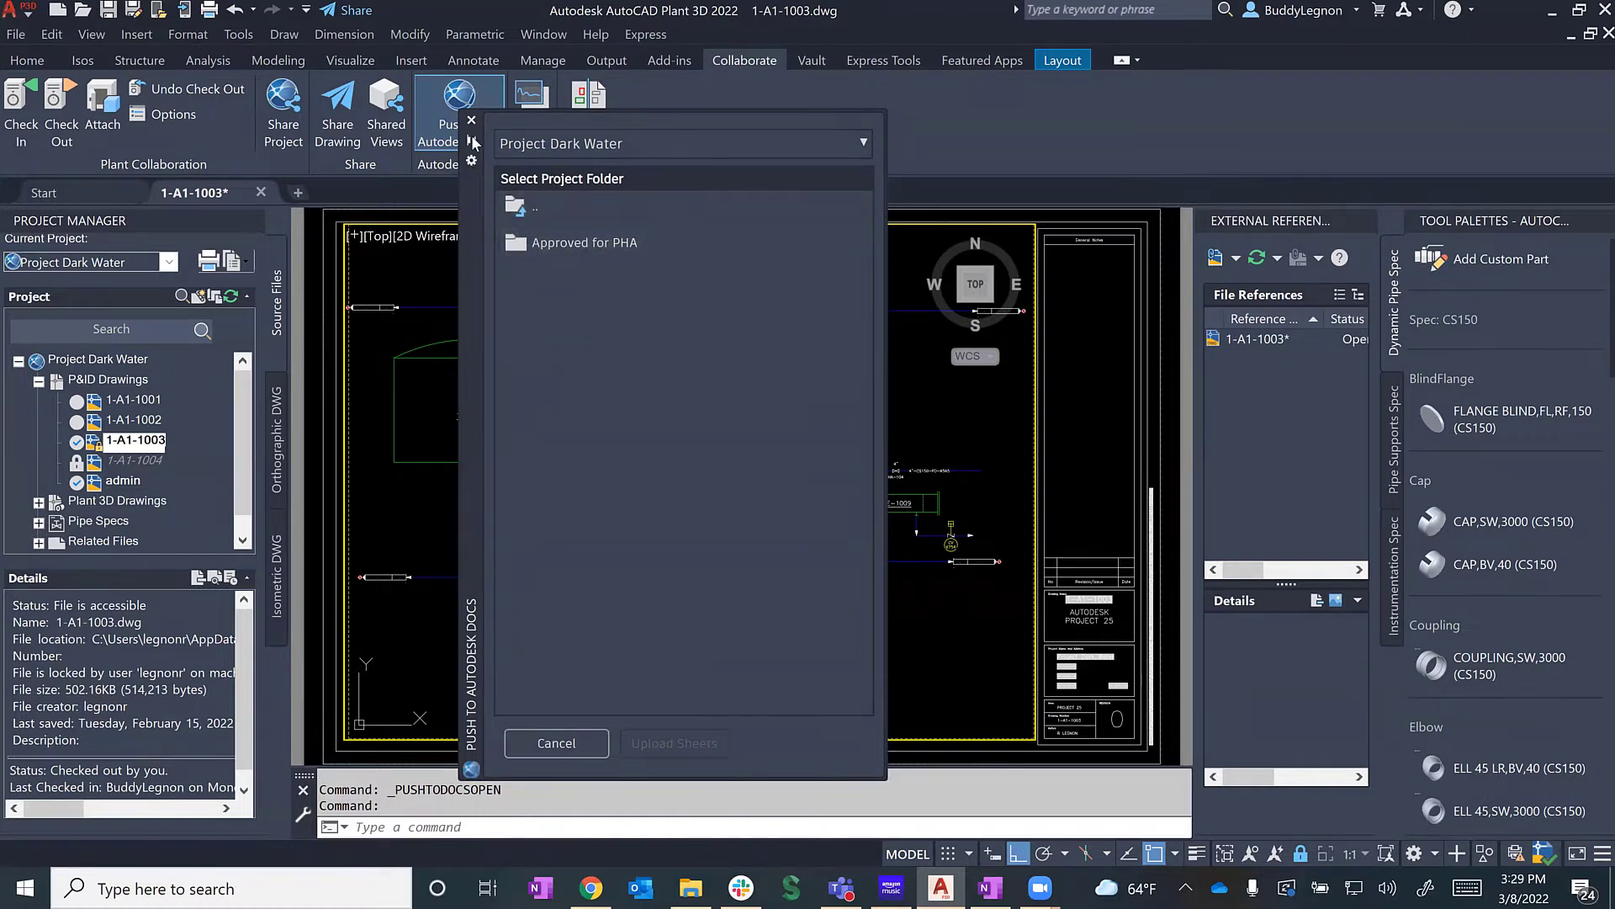
{"action": "left_click", "coordinate": [528, 207]}
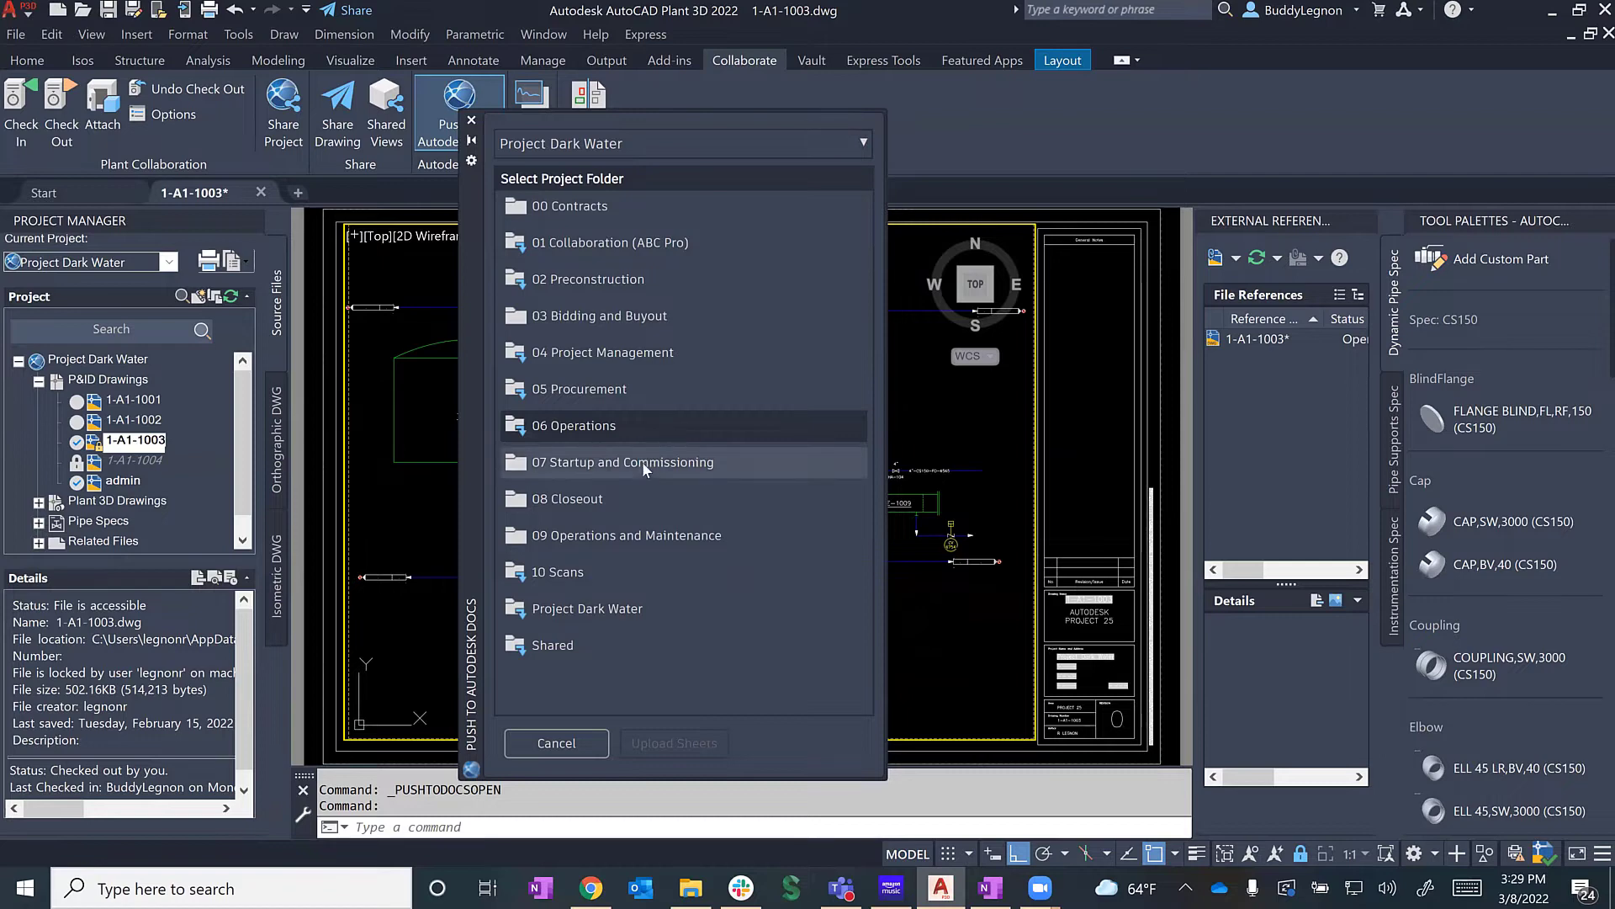
{"action": "left_click", "coordinate": [603, 431]}
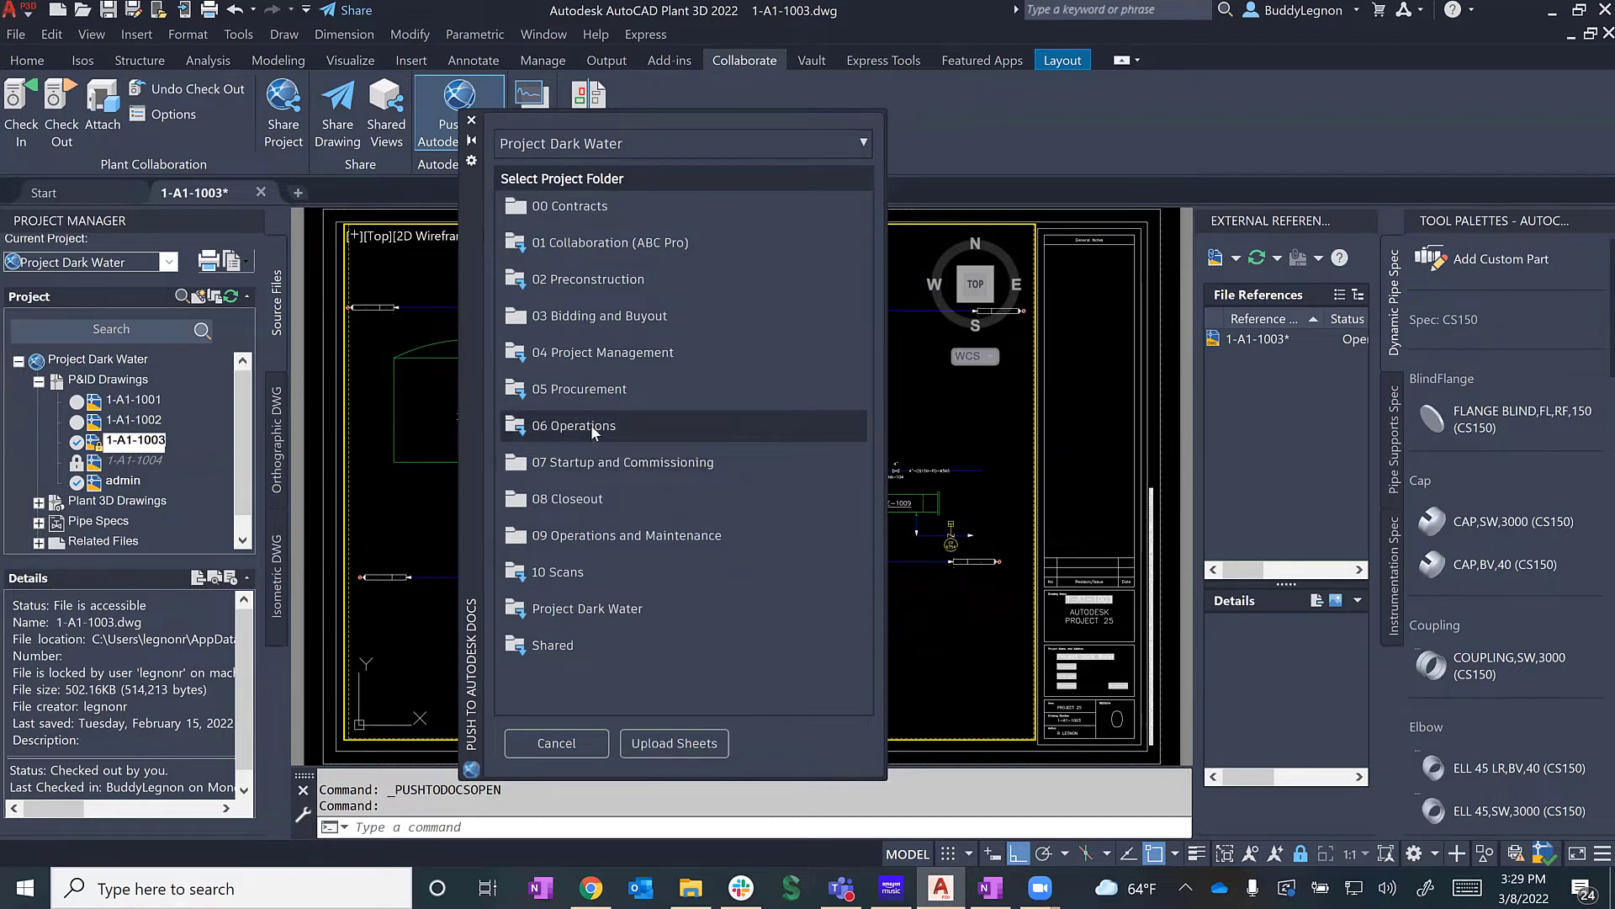
{"action": "left_click", "coordinate": [688, 751]}
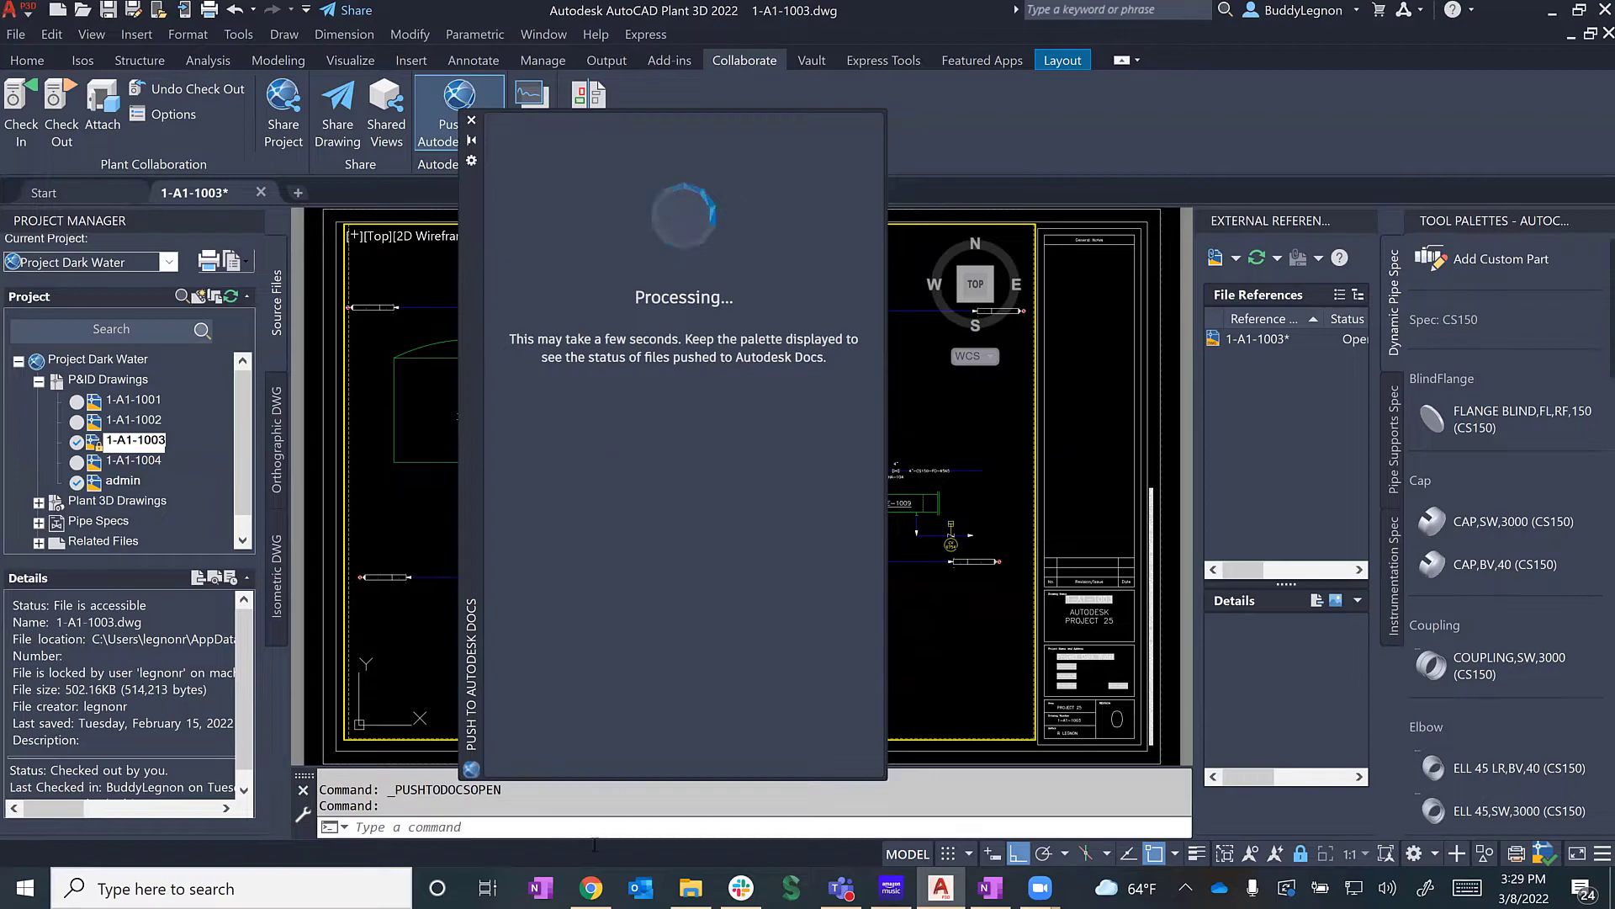
- Switch to Autodesk Build in Chrome and open 1-A1-1003-PID ANSI D Title Block.pdf from the 06 Operations project folder
{"action": "left_click", "coordinate": [591, 888]}
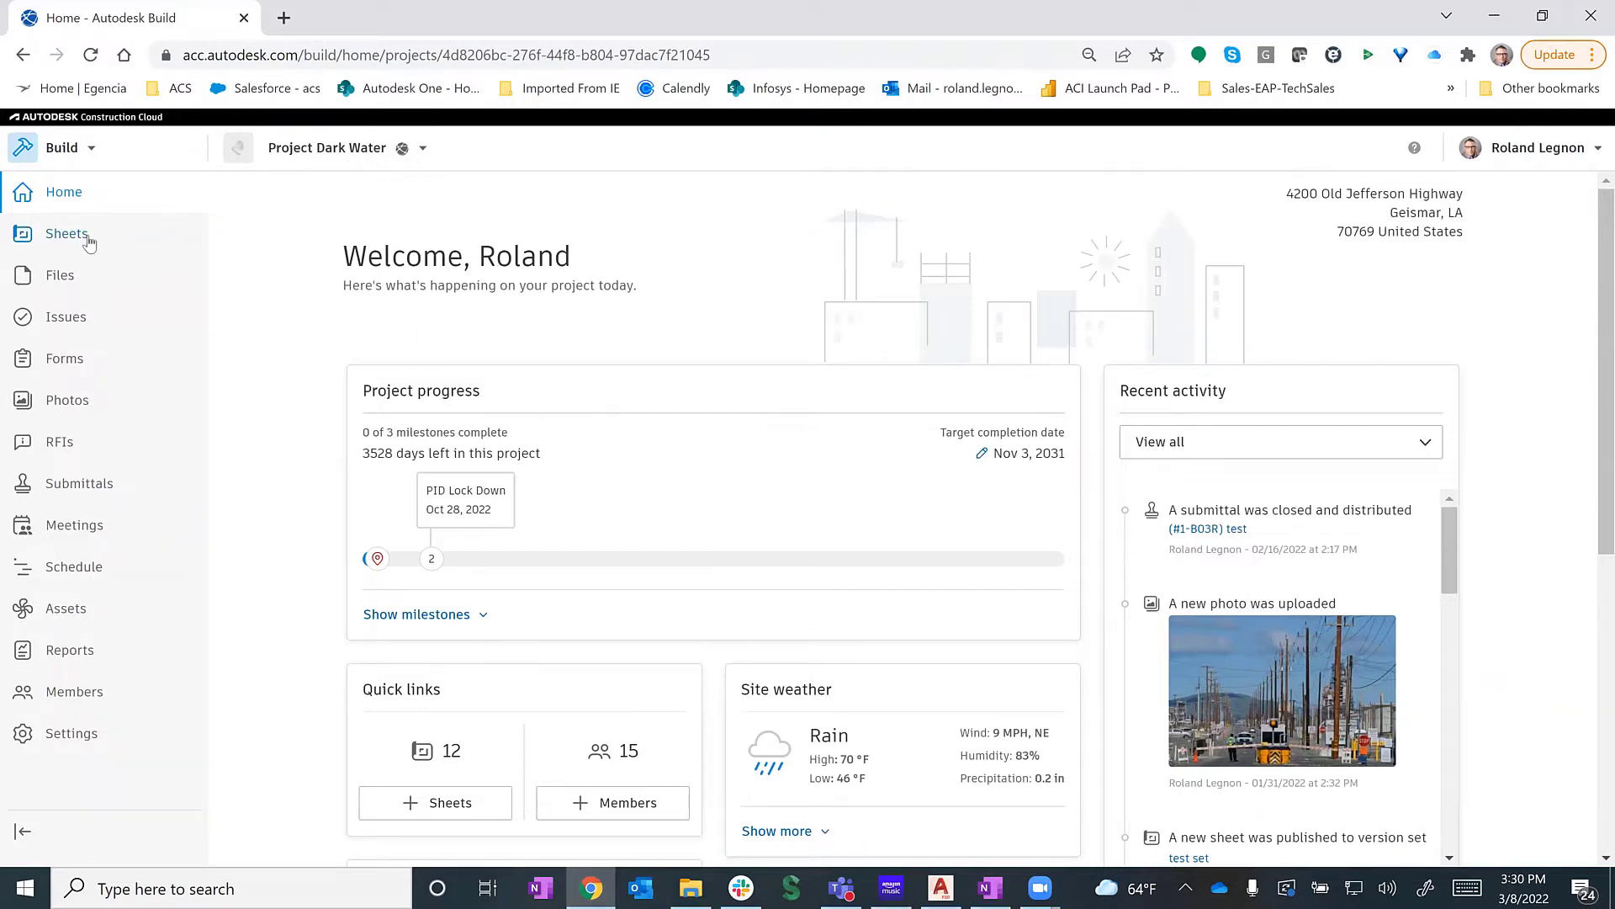
{"action": "left_click", "coordinate": [59, 276]}
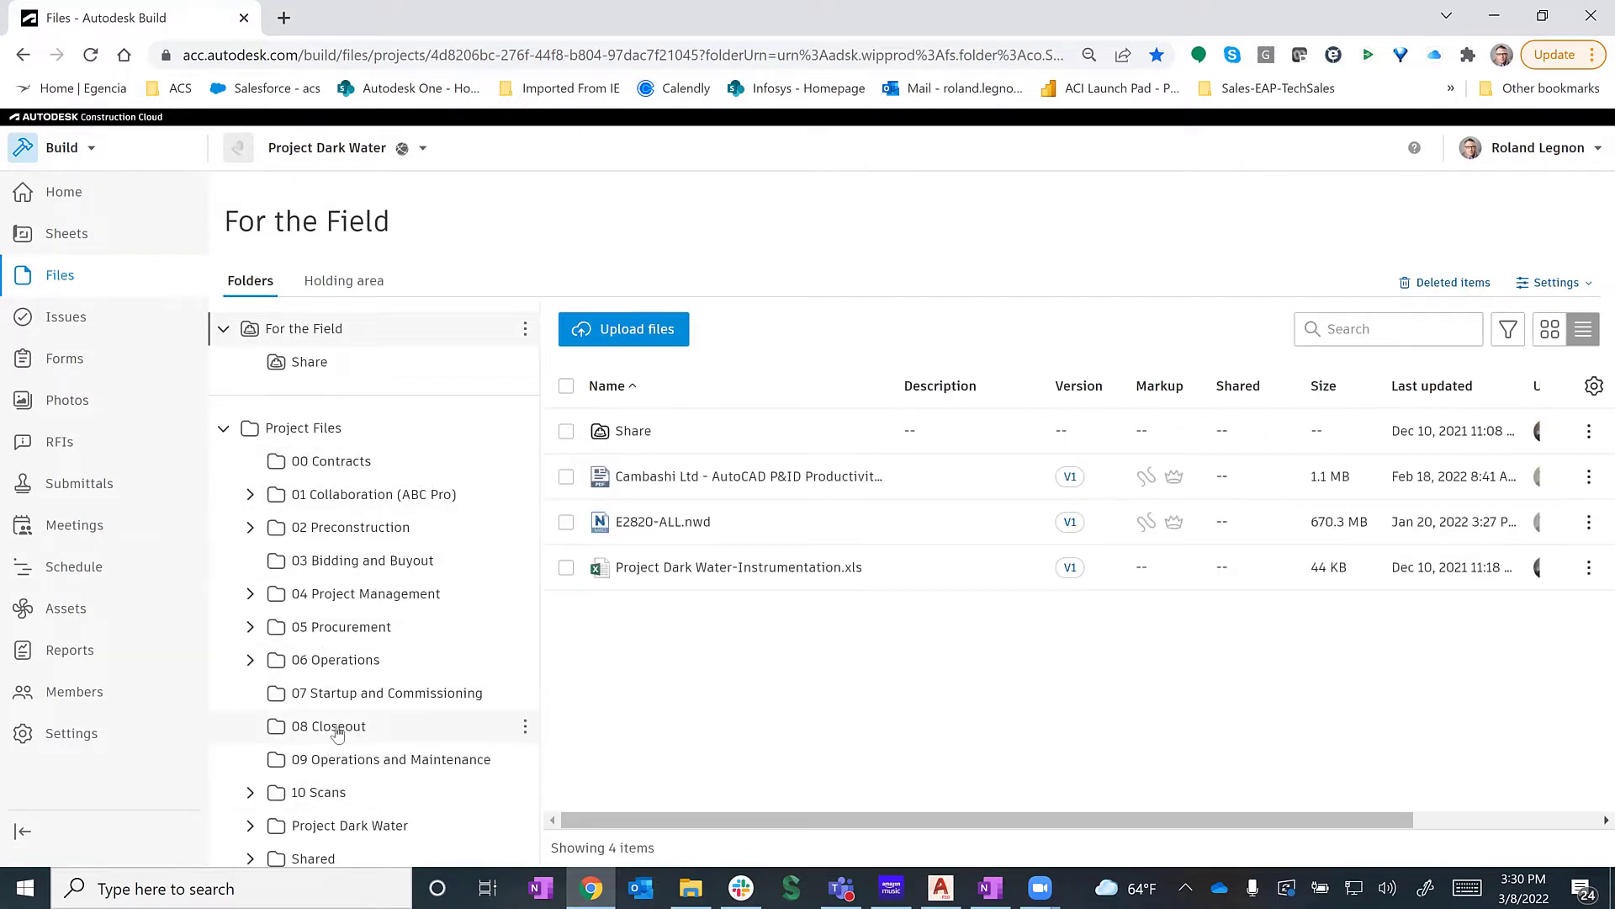
{"action": "left_click", "coordinate": [333, 760]}
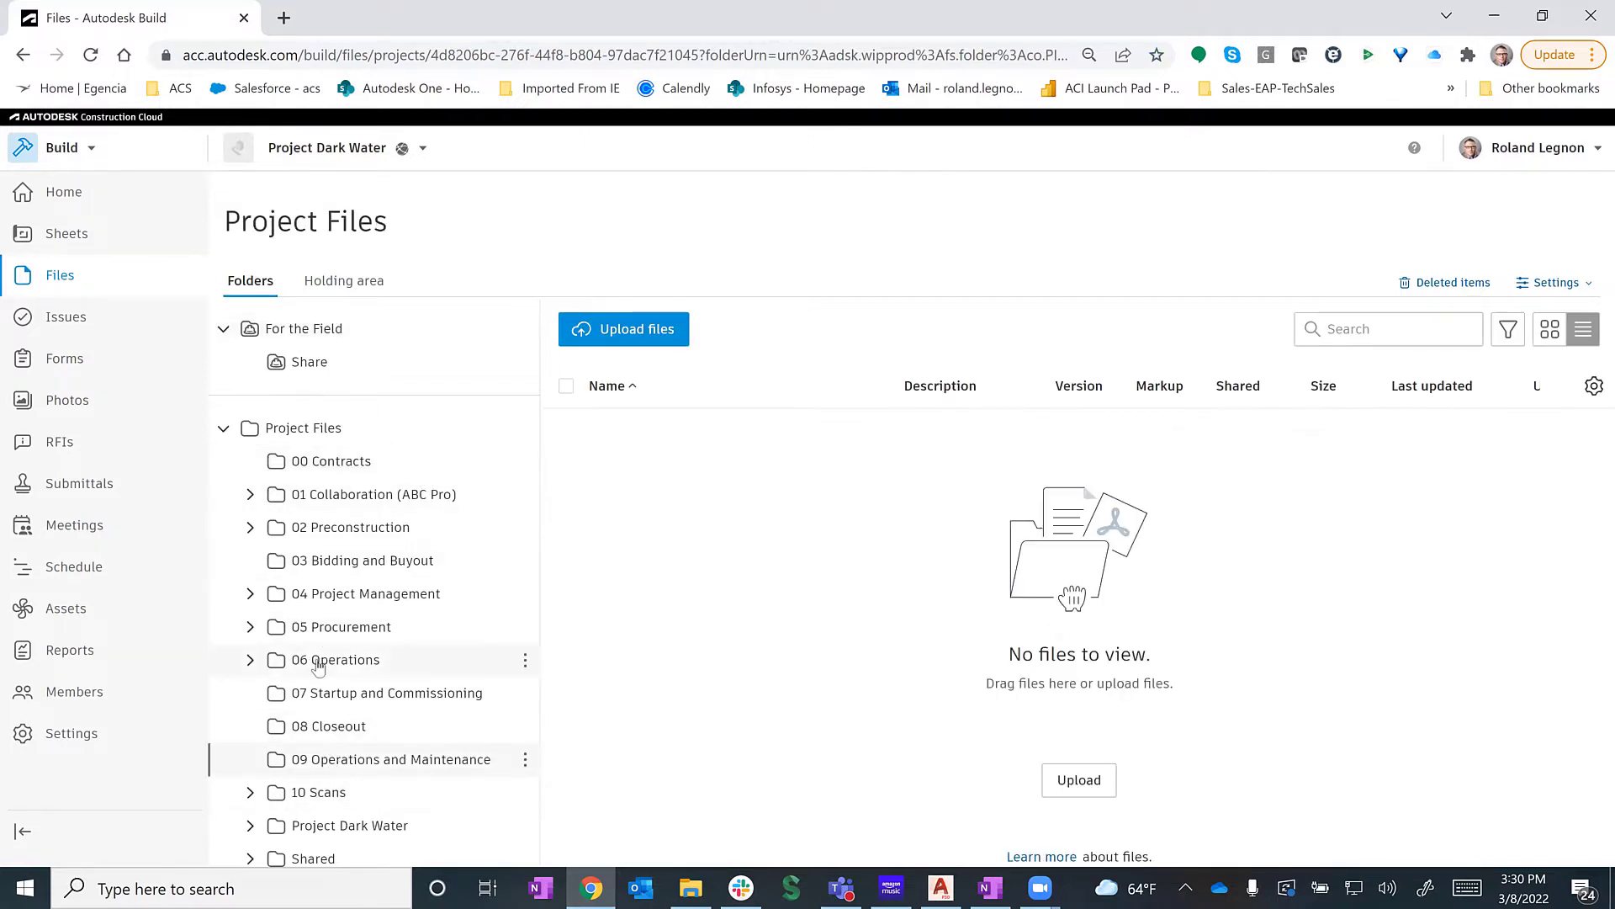
{"action": "left_click", "coordinate": [318, 665]}
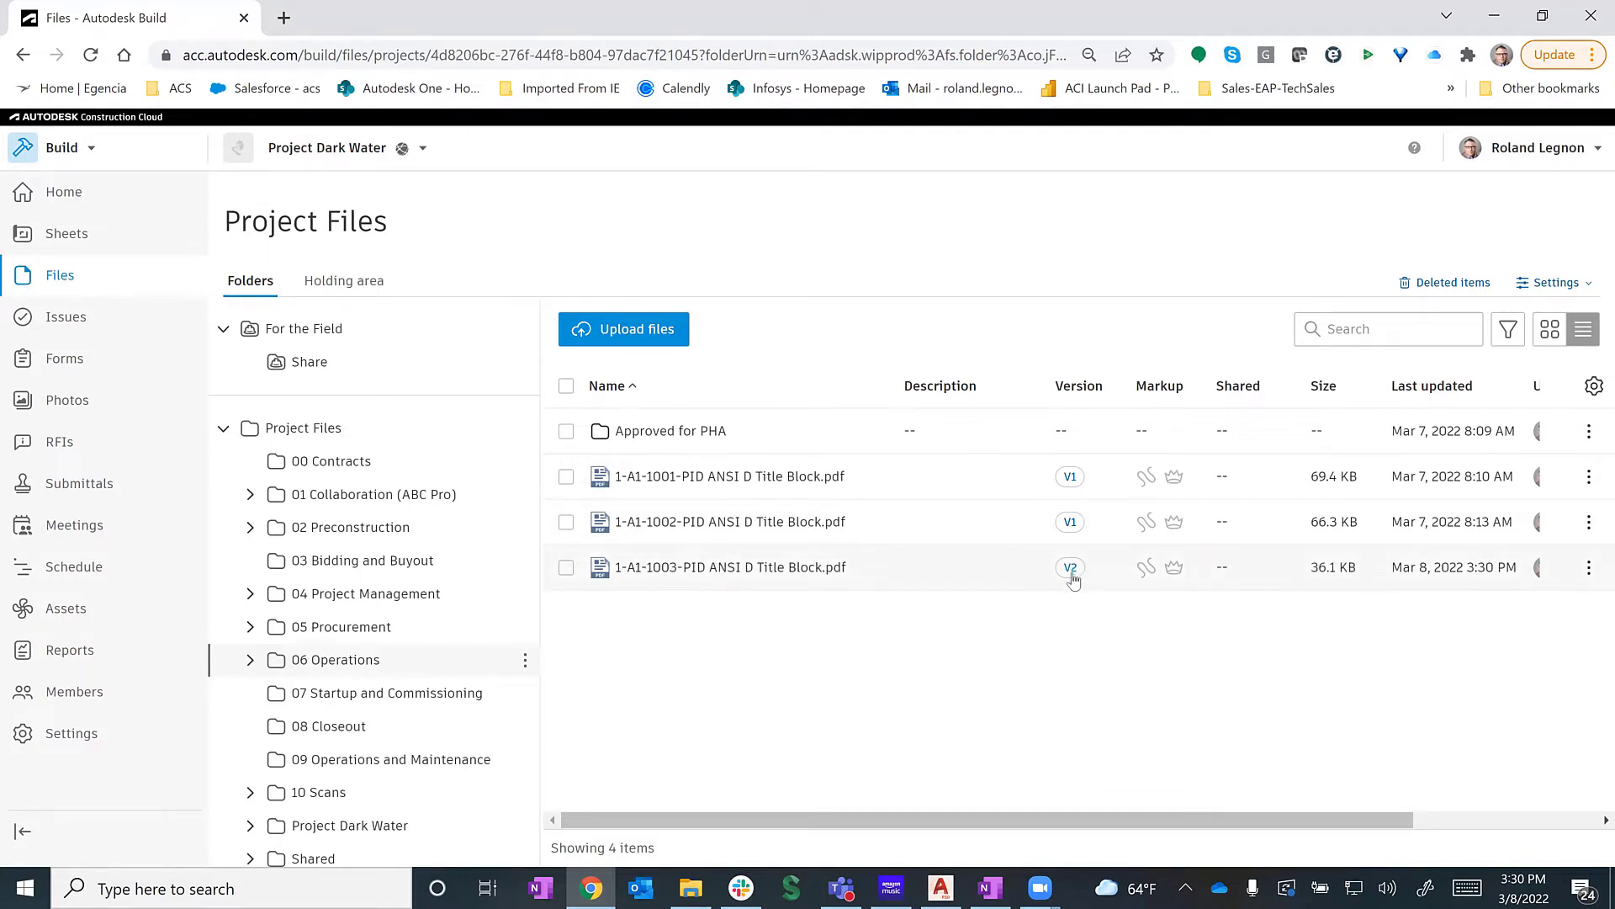
{"action": "left_click", "coordinate": [718, 568]}
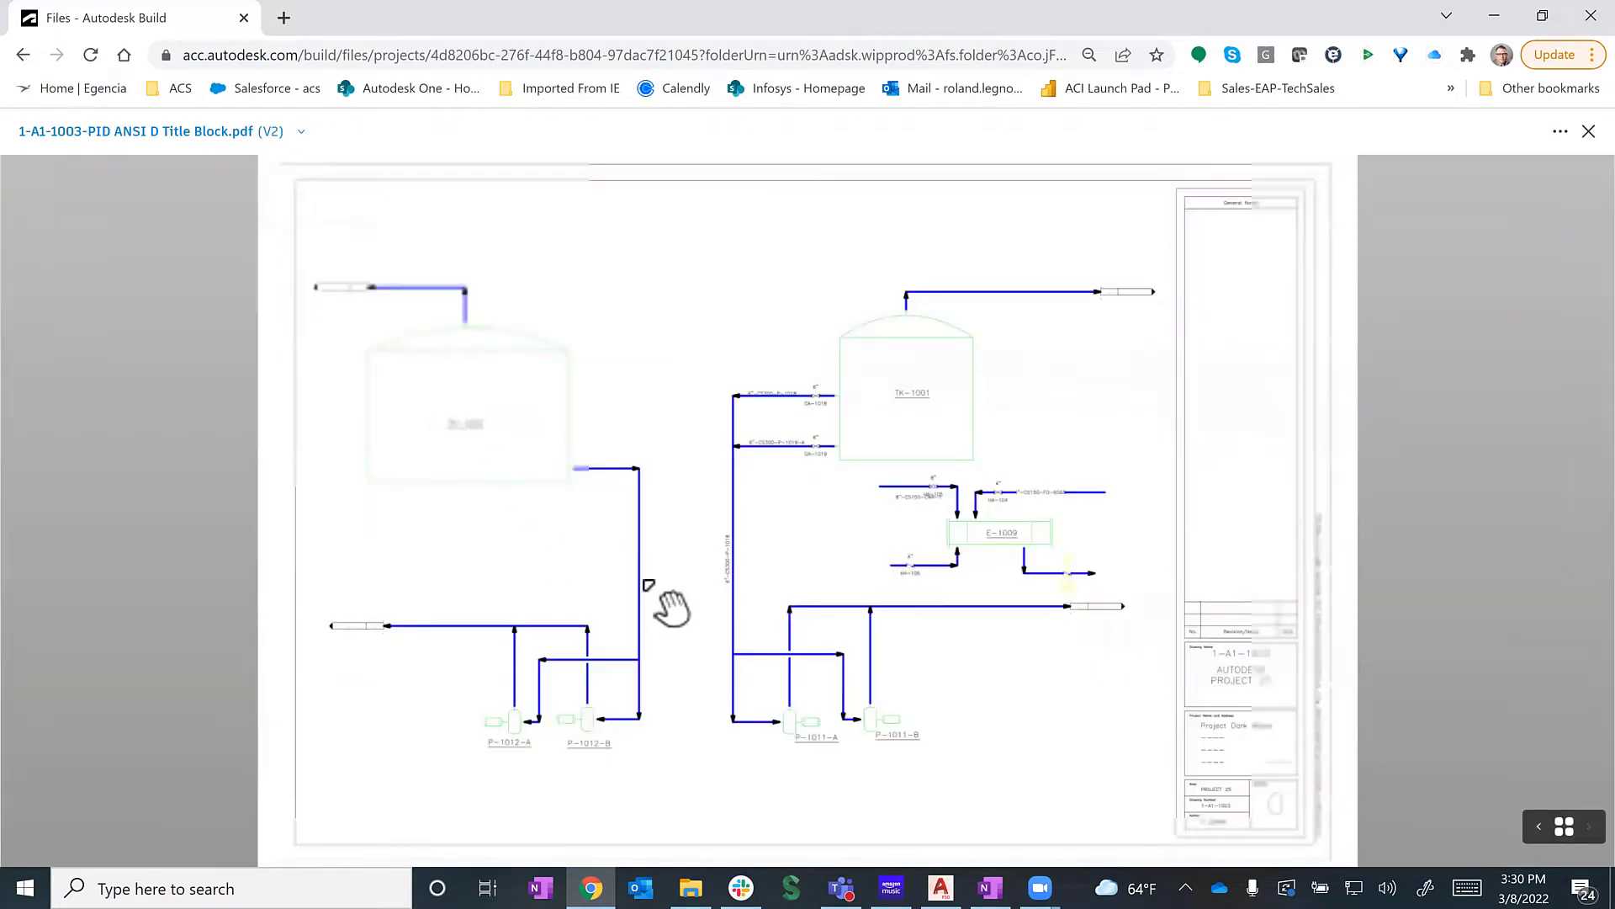
- Draw a revision cloud markup around the upper GA-1018 pipe line beside tank TK-1001
{"action": "scroll", "coordinate": [669, 602], "scroll_direction": "up", "scroll_amount": 3}
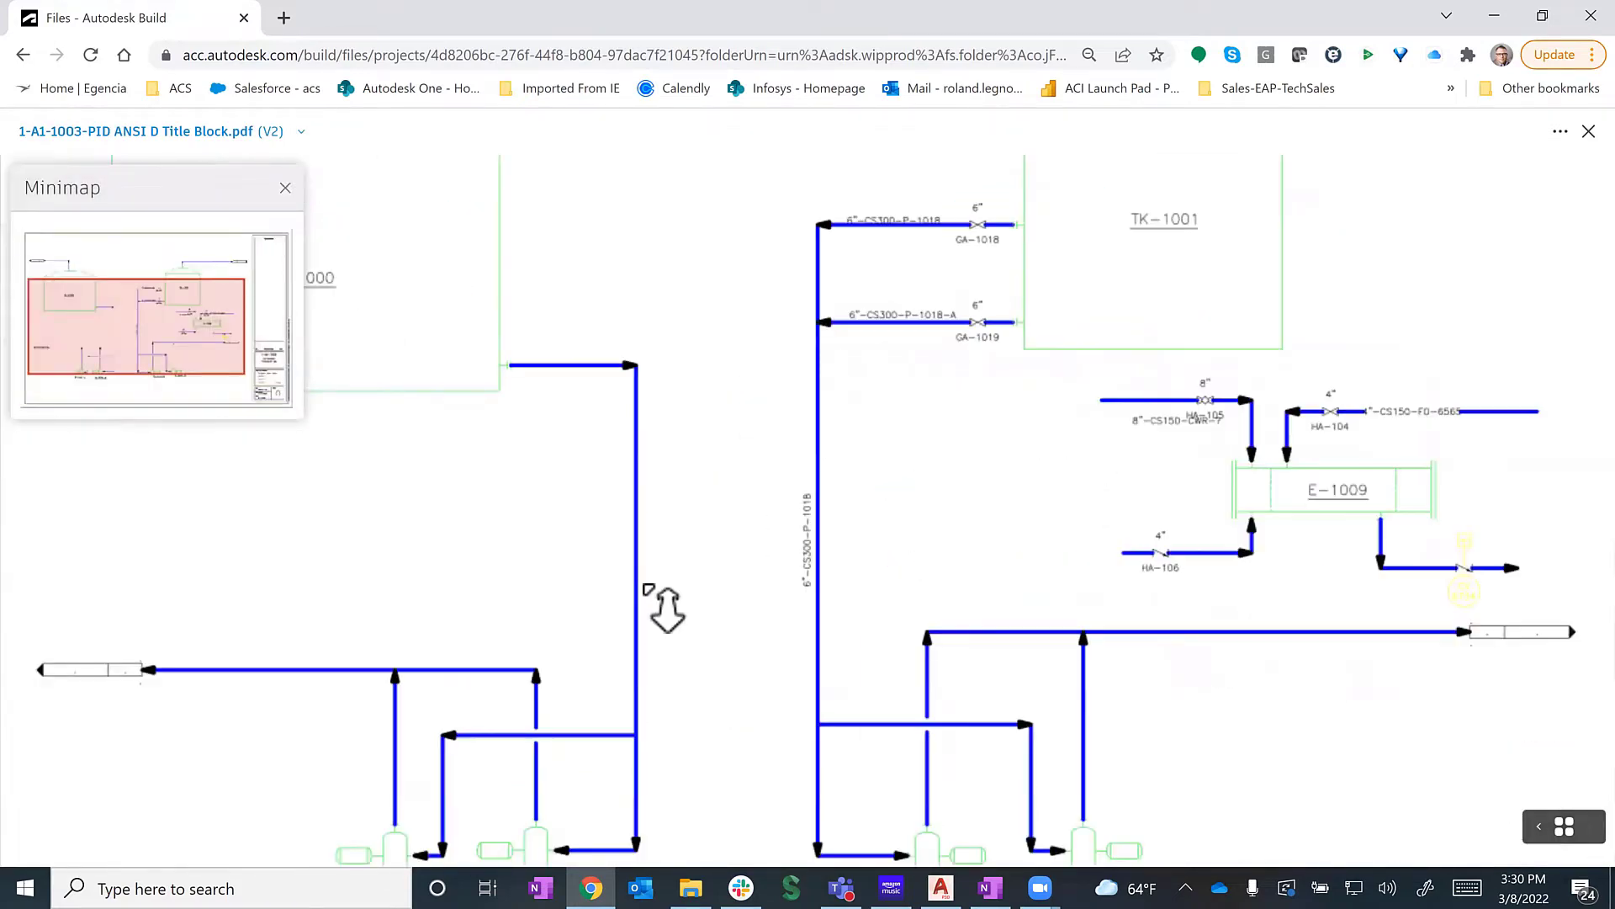
{"action": "scroll", "coordinate": [696, 660], "scroll_direction": "up", "scroll_amount": 3}
{"action": "scroll", "coordinate": [703, 662], "scroll_direction": "down", "scroll_amount": 2}
{"action": "scroll", "coordinate": [703, 663], "scroll_direction": "down", "scroll_amount": 8}
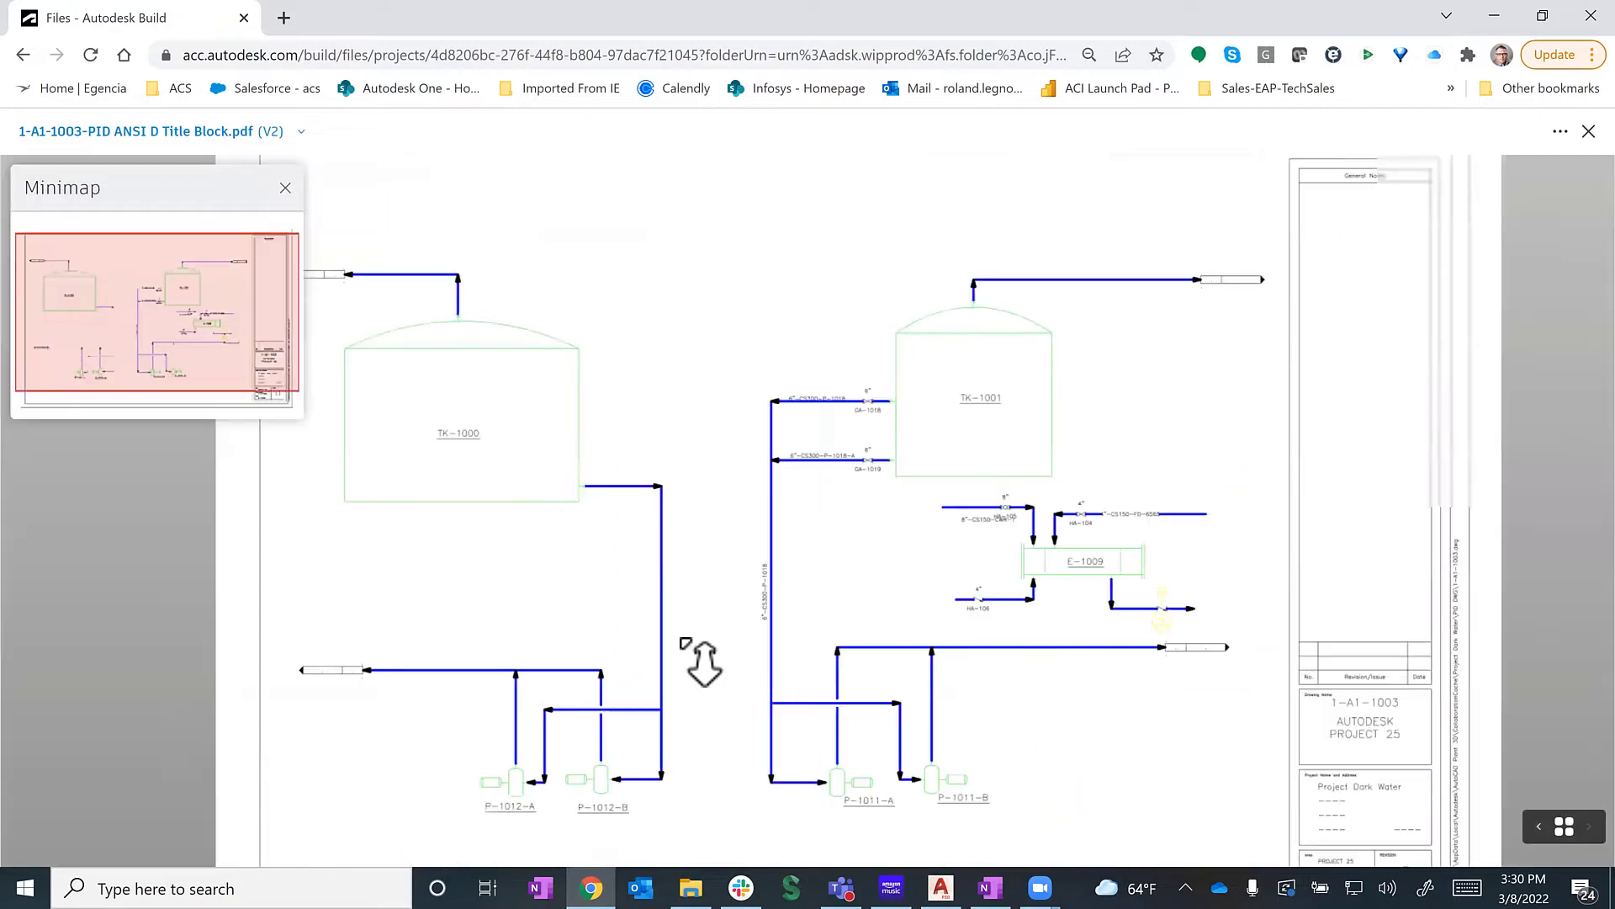
{"action": "scroll", "coordinate": [703, 665], "scroll_direction": "up", "scroll_amount": 2}
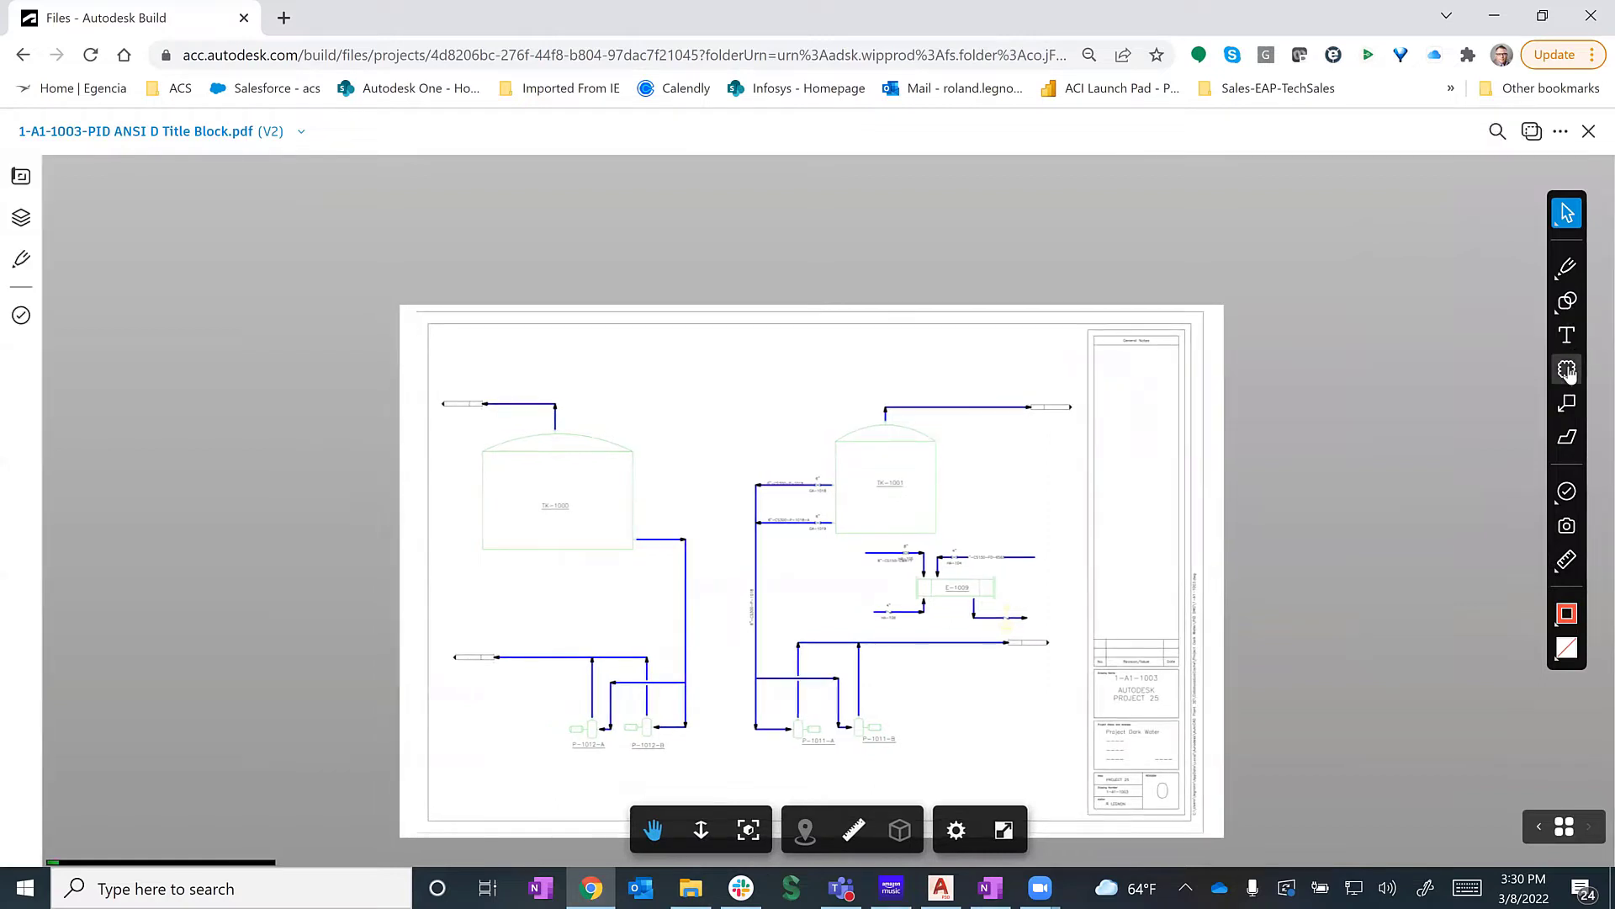
{"action": "left_click", "coordinate": [1566, 370]}
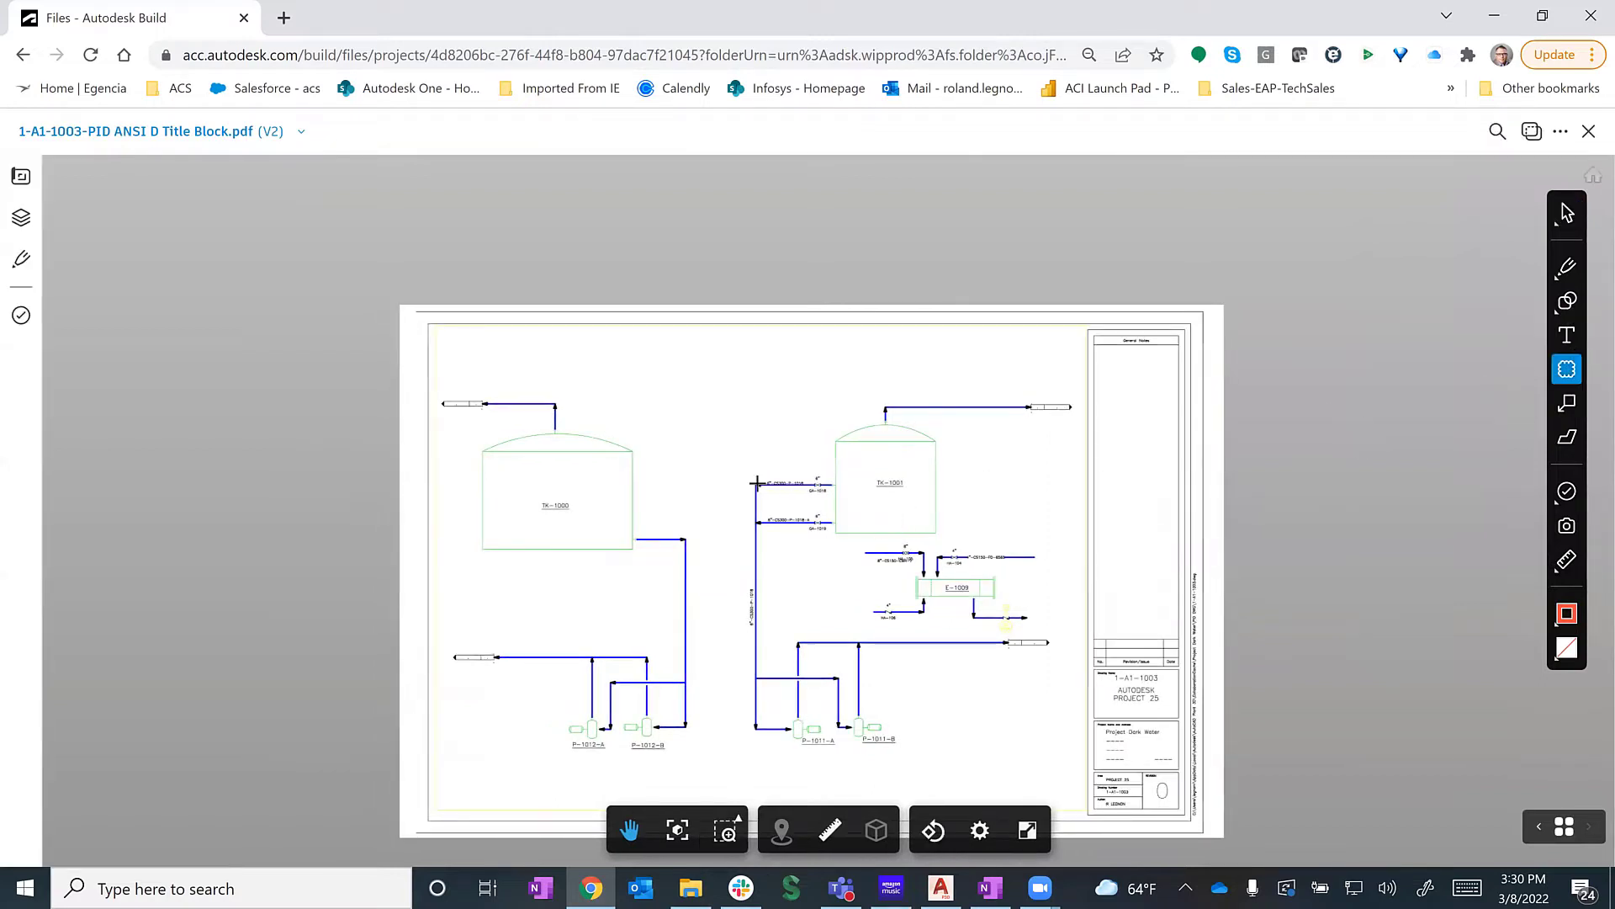
{"action": "left_click_drag", "start_coordinate": [742, 475], "coordinate": [844, 503]}
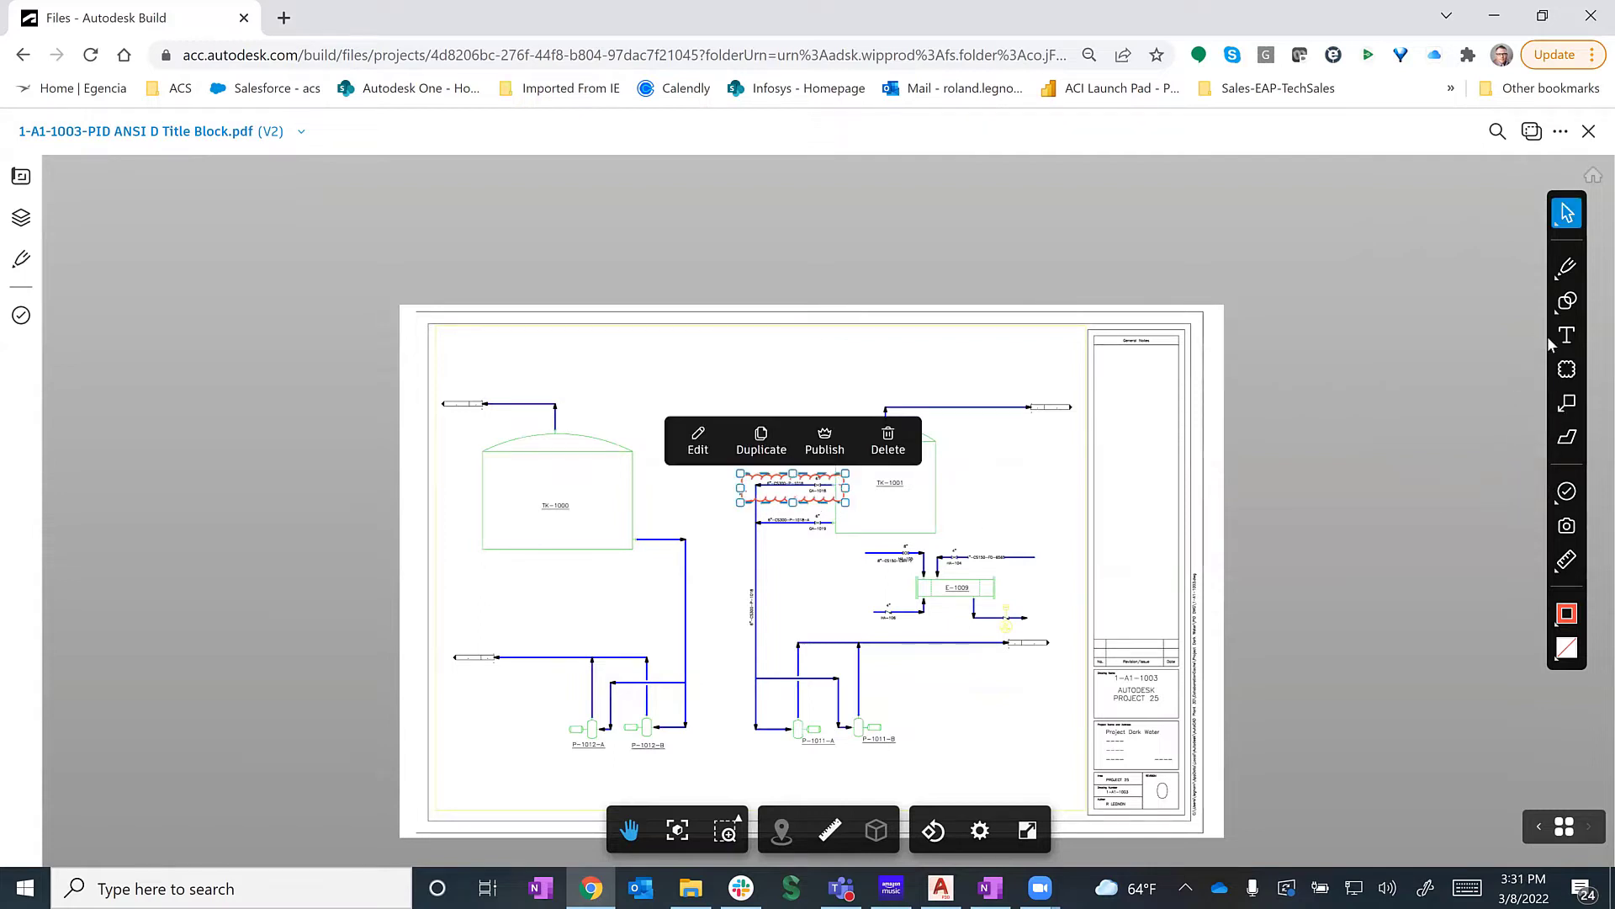
- Draw a freehand pen markup in the empty area just above the revision cloud
{"action": "left_click", "coordinate": [1566, 268]}
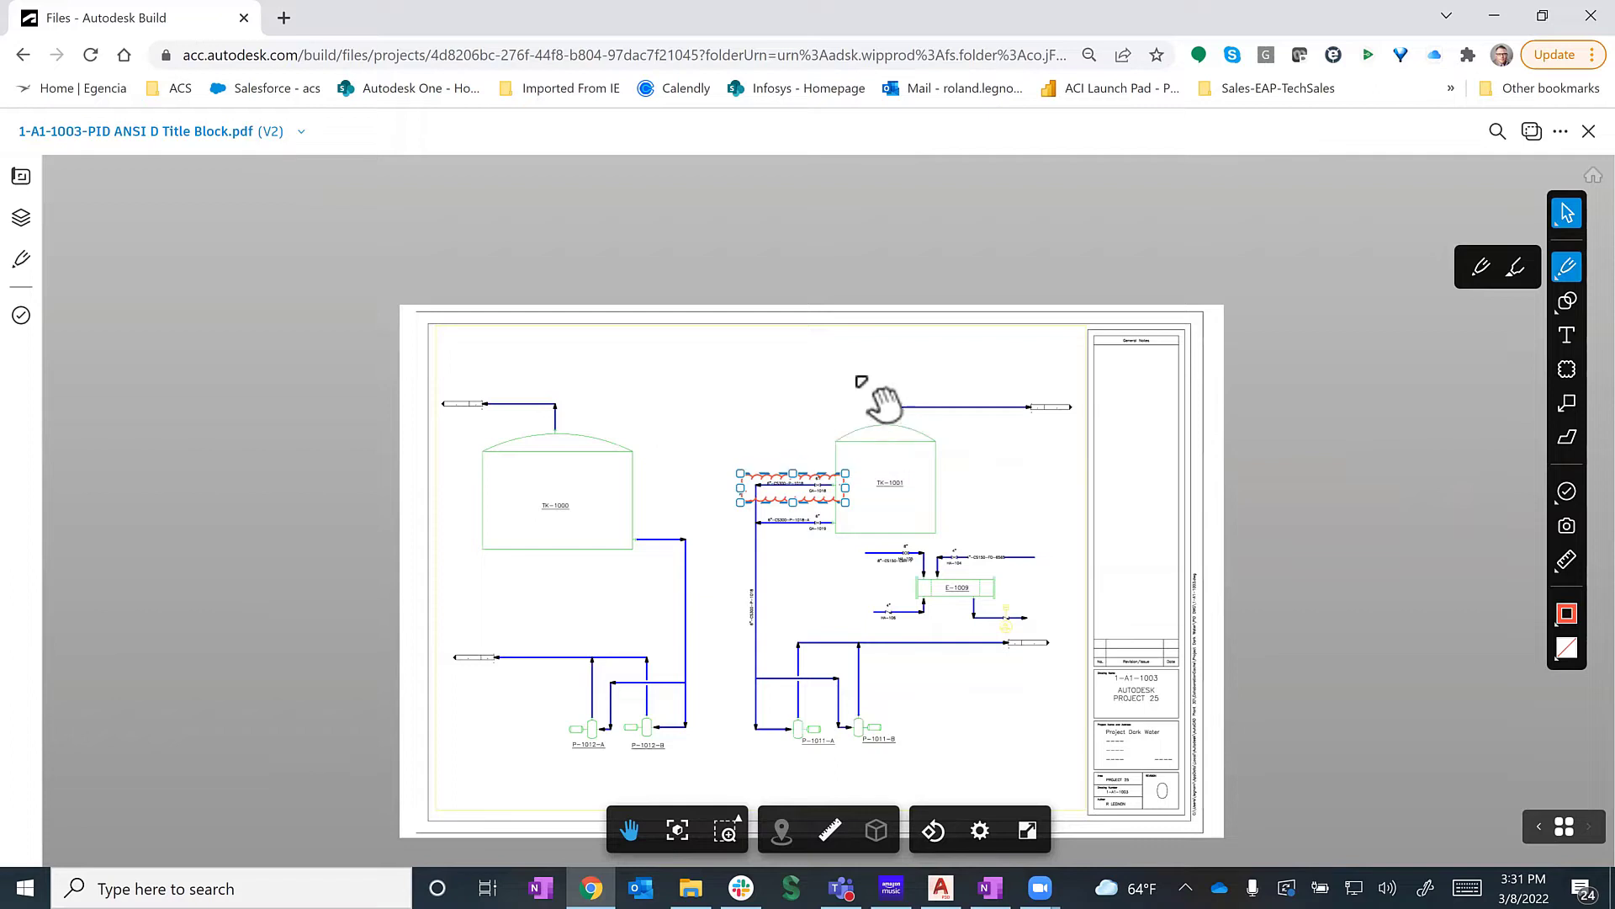
{"action": "left_click", "coordinate": [1571, 278]}
{"action": "left_click", "coordinate": [1572, 278]}
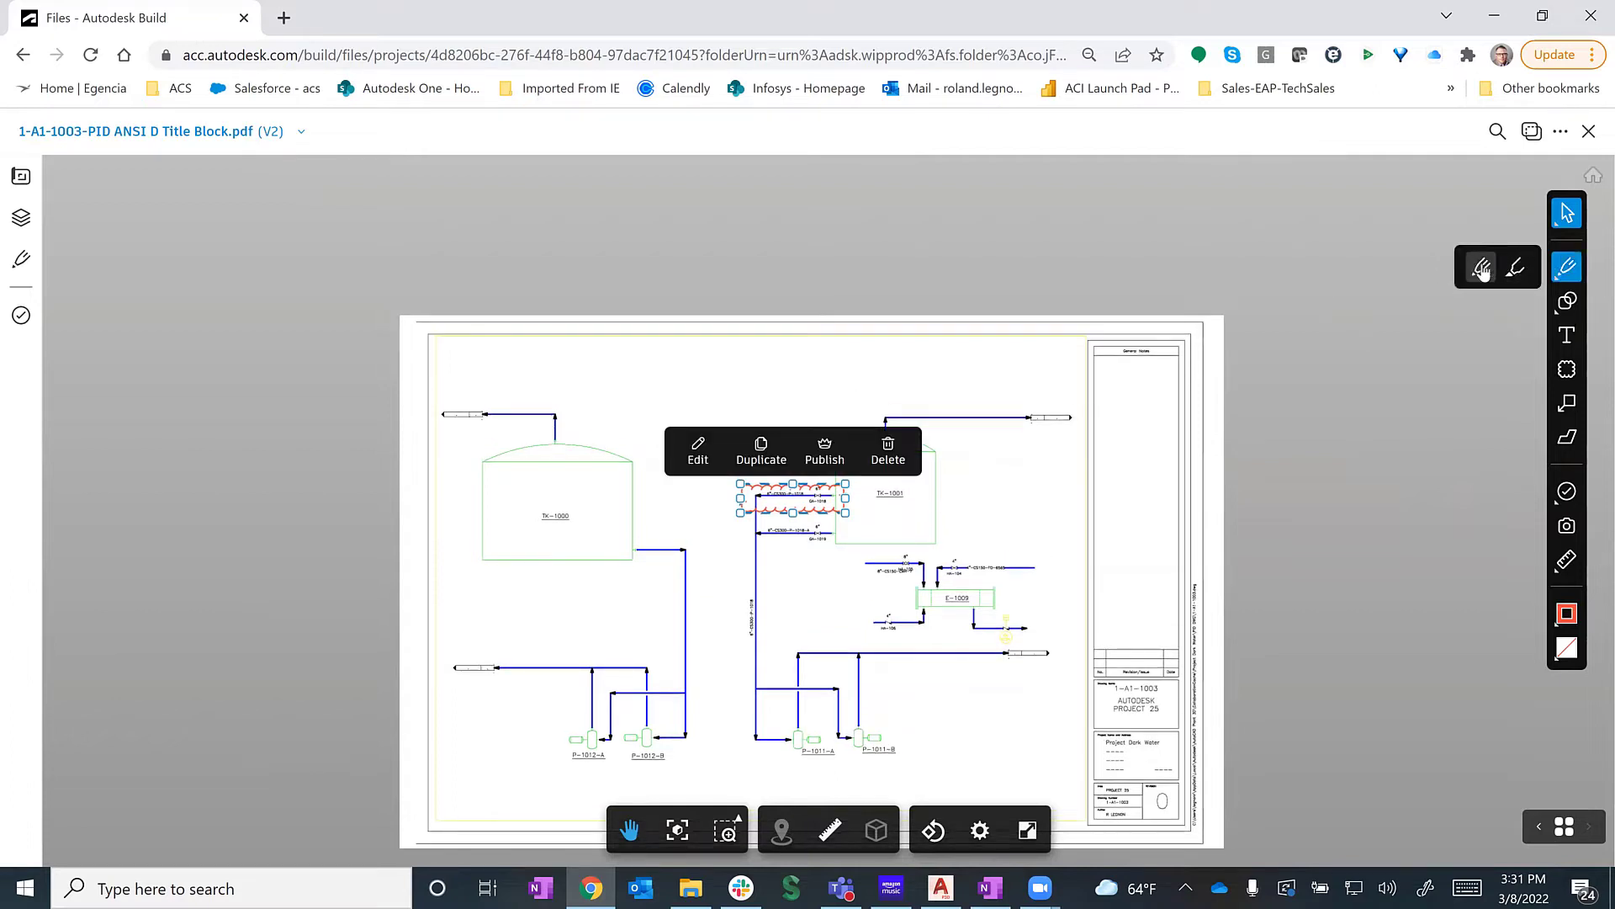
{"action": "left_click", "coordinate": [1485, 273]}
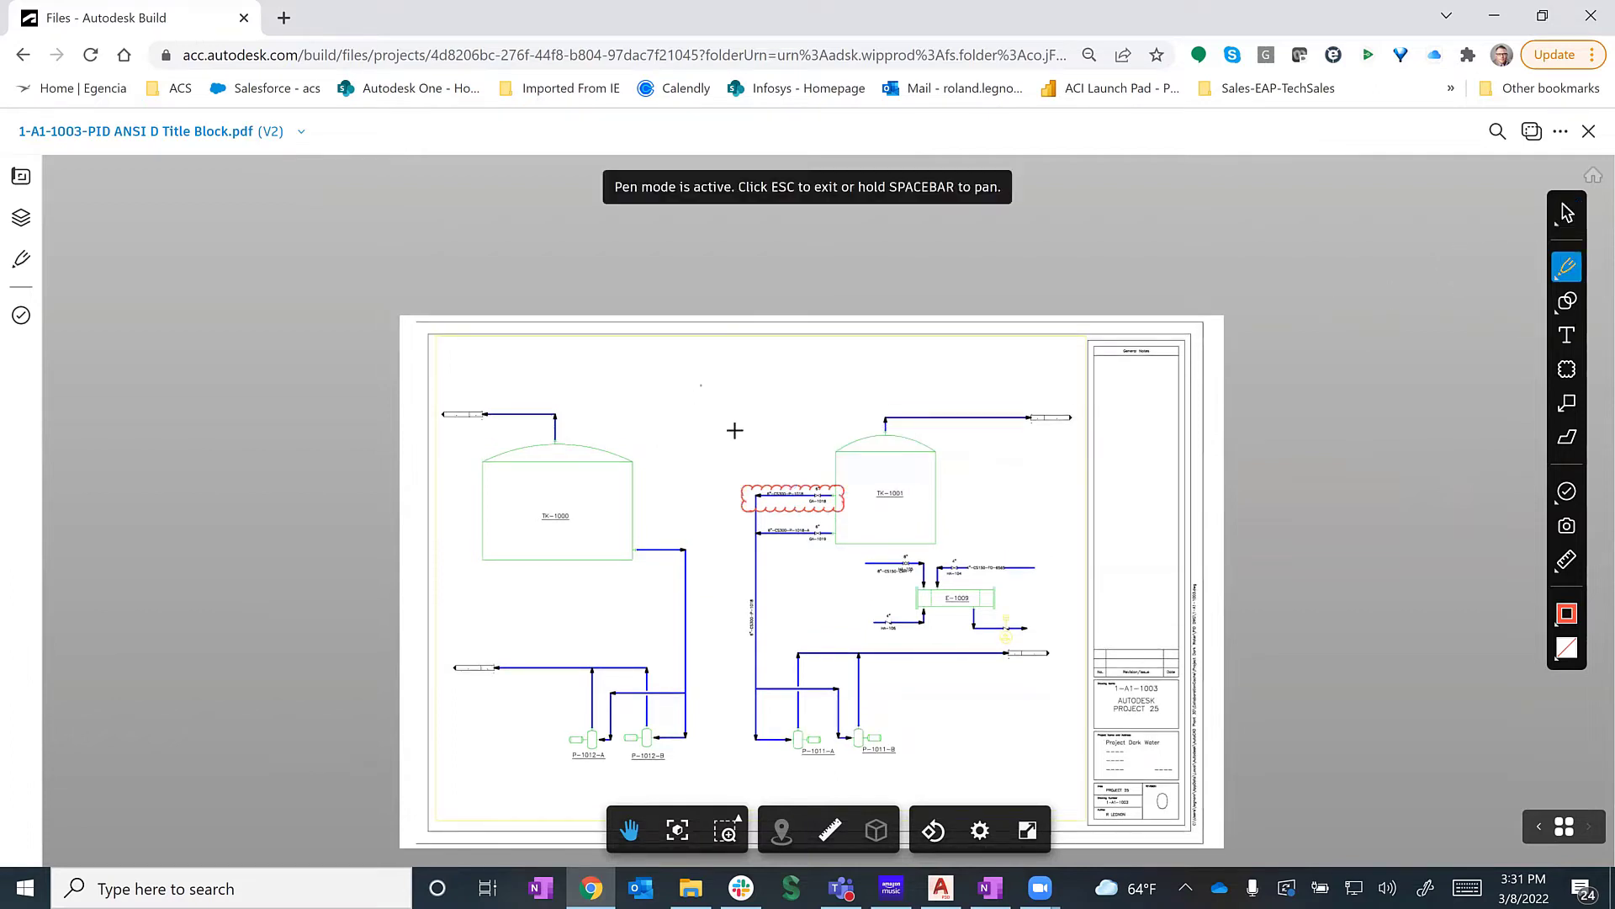
{"action": "mouse_move", "coordinate": [735, 430]}
{"action": "left_mouse_down"}
{"action": "mouse_move", "coordinate": [766, 430]}
{"action": "mouse_move", "coordinate": [747, 470]}
{"action": "left_mouse_up"}
{"action": "scroll", "coordinate": [787, 538], "scroll_direction": "up", "scroll_amount": 3}
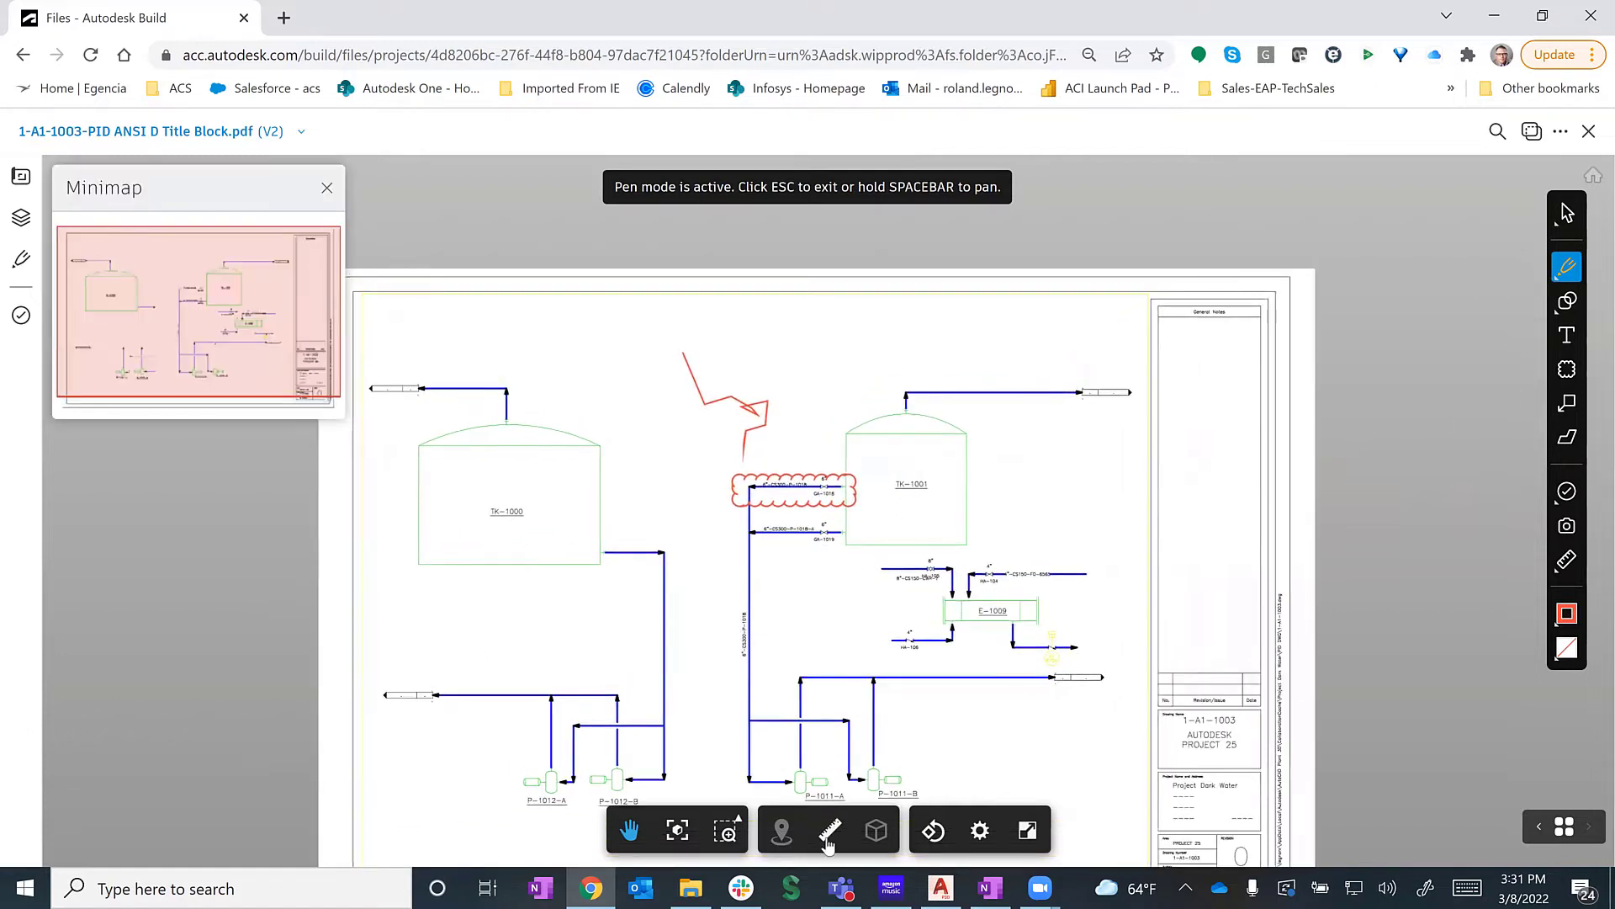
- Hide the sheet's Annotation and Equipment layers, and isolate the Instrument layer
{"action": "left_click", "coordinate": [17, 220]}
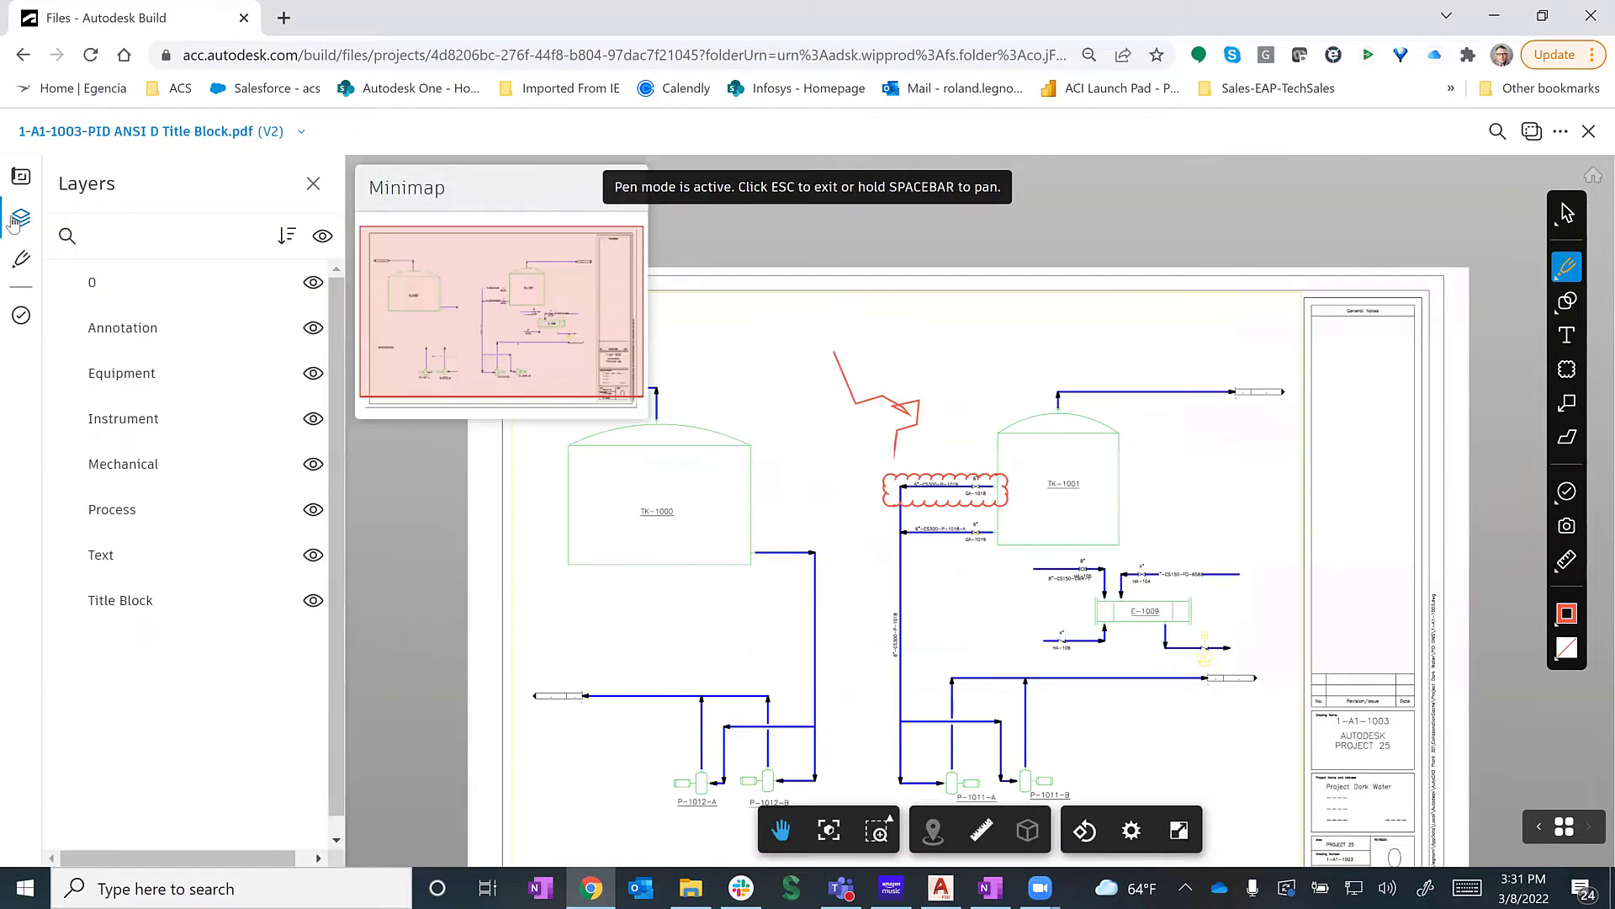
{"action": "left_click", "coordinate": [311, 328]}
{"action": "left_click", "coordinate": [313, 373]}
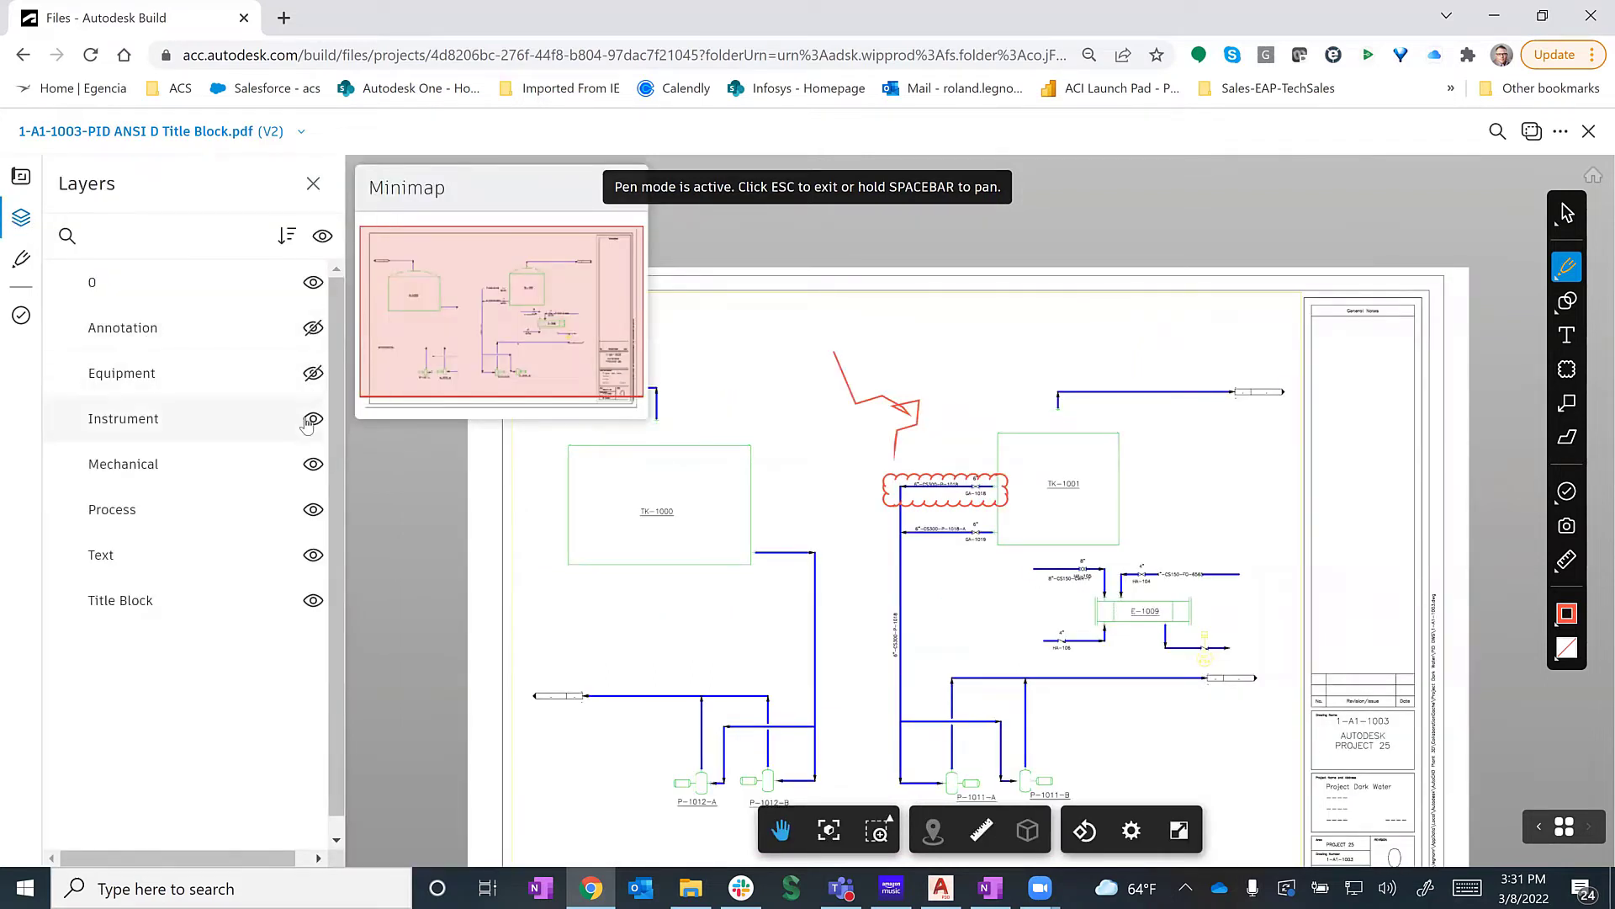
{"action": "left_click", "coordinate": [308, 421]}
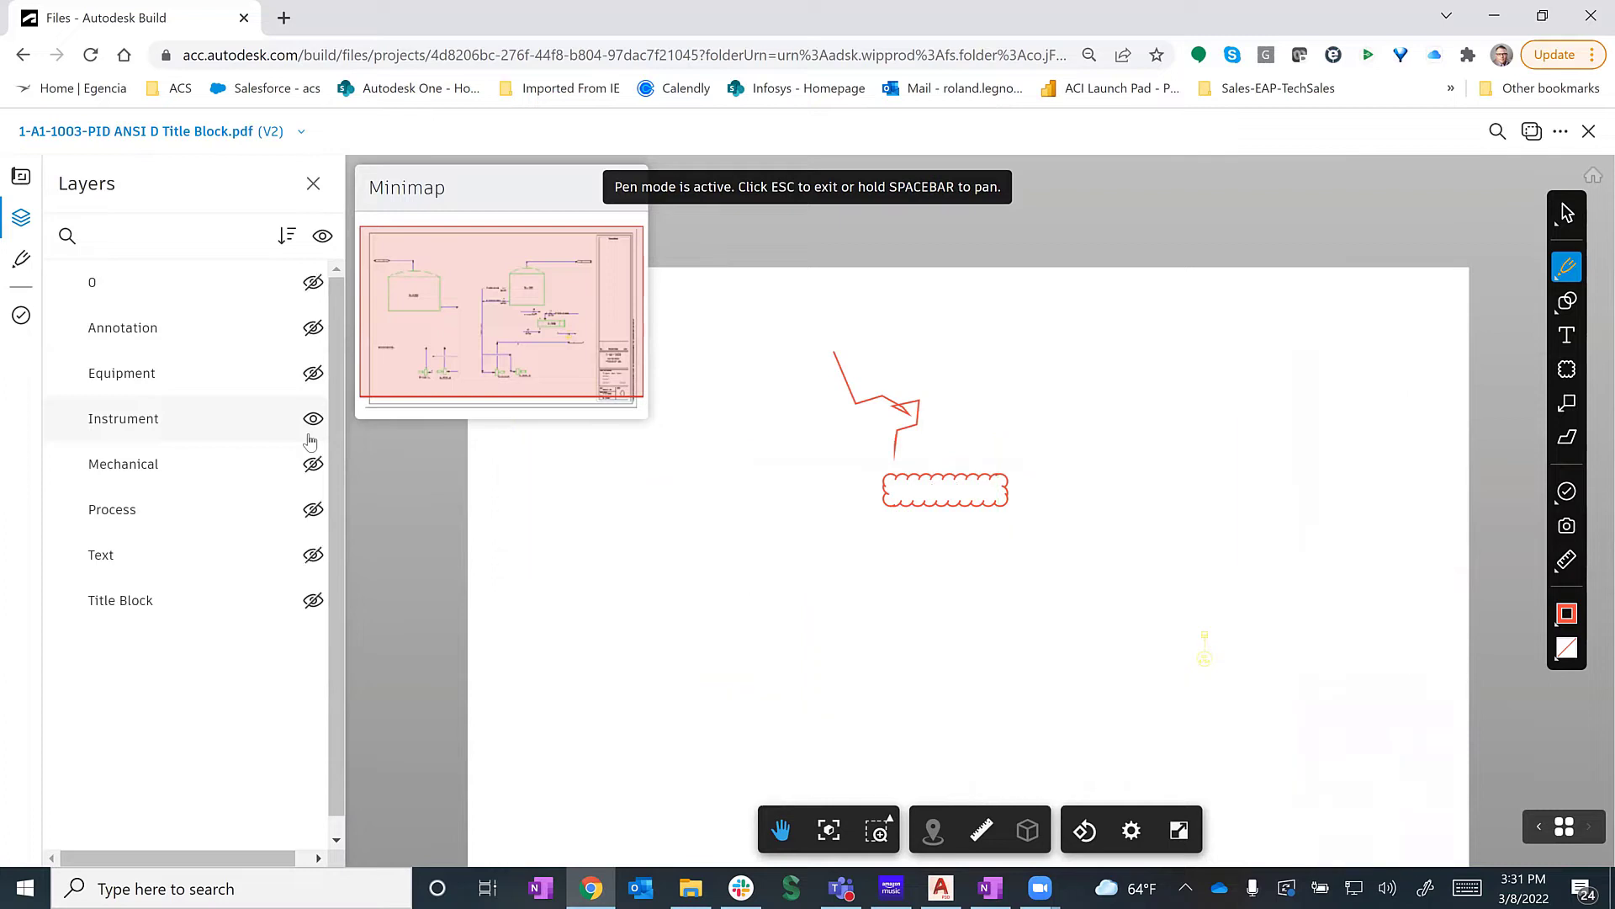
- Turn the Equipment, Annotation, Mechanical, Process, Title Block and Text layers back on
{"action": "left_click", "coordinate": [312, 373]}
{"action": "left_click", "coordinate": [312, 328]}
{"action": "left_click", "coordinate": [313, 464]}
{"action": "left_click", "coordinate": [313, 509]}
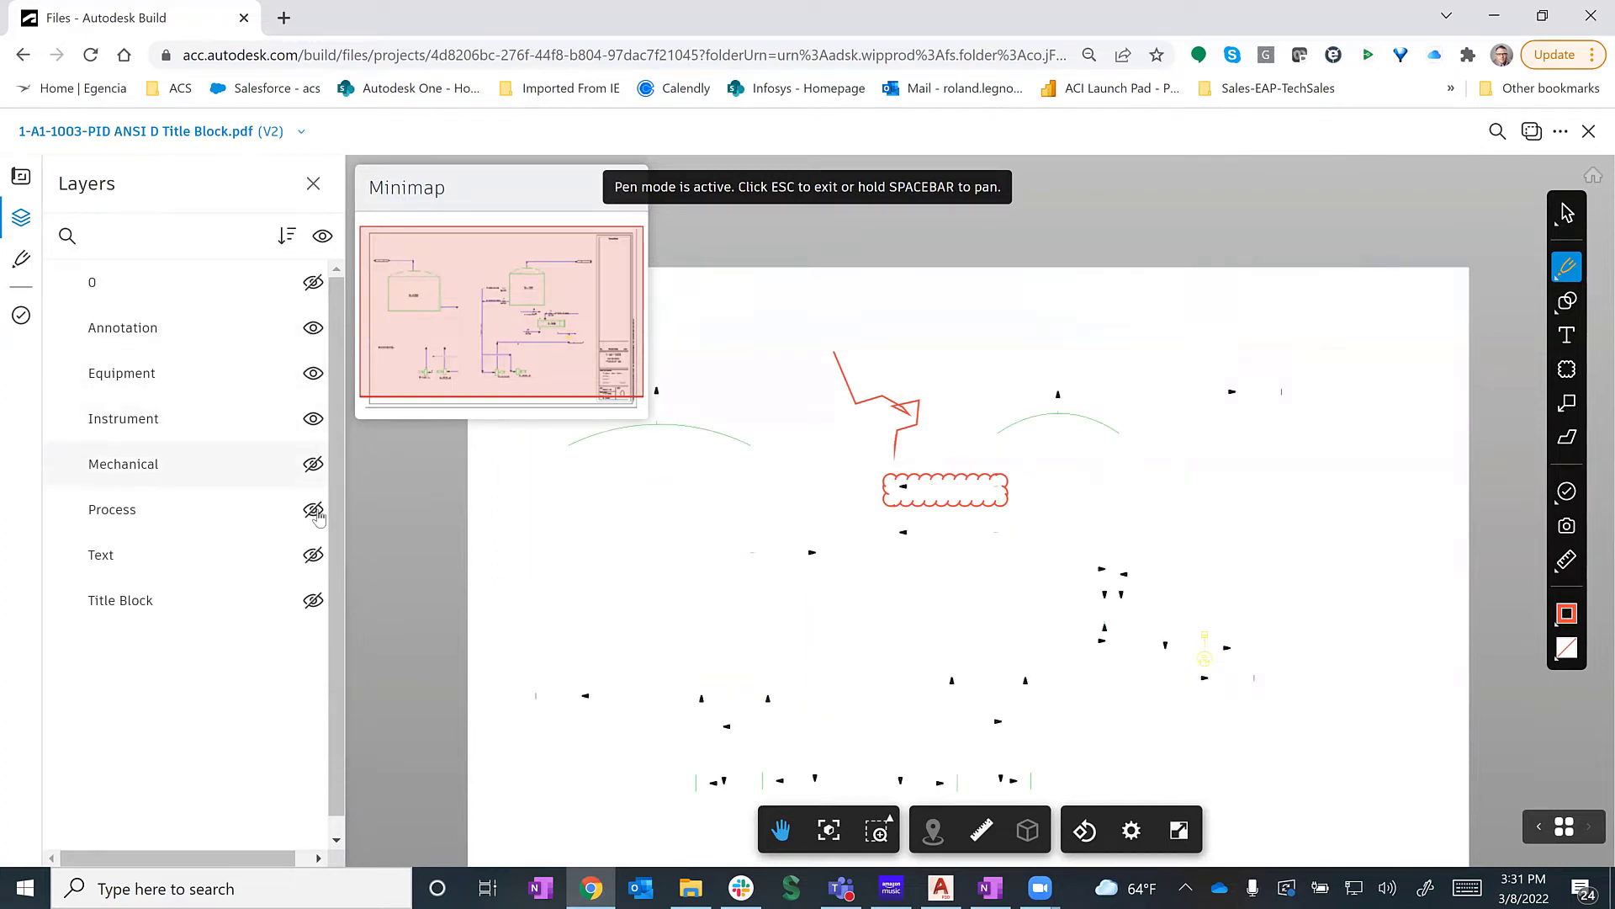
{"action": "left_click", "coordinate": [314, 599]}
{"action": "left_click", "coordinate": [313, 554]}
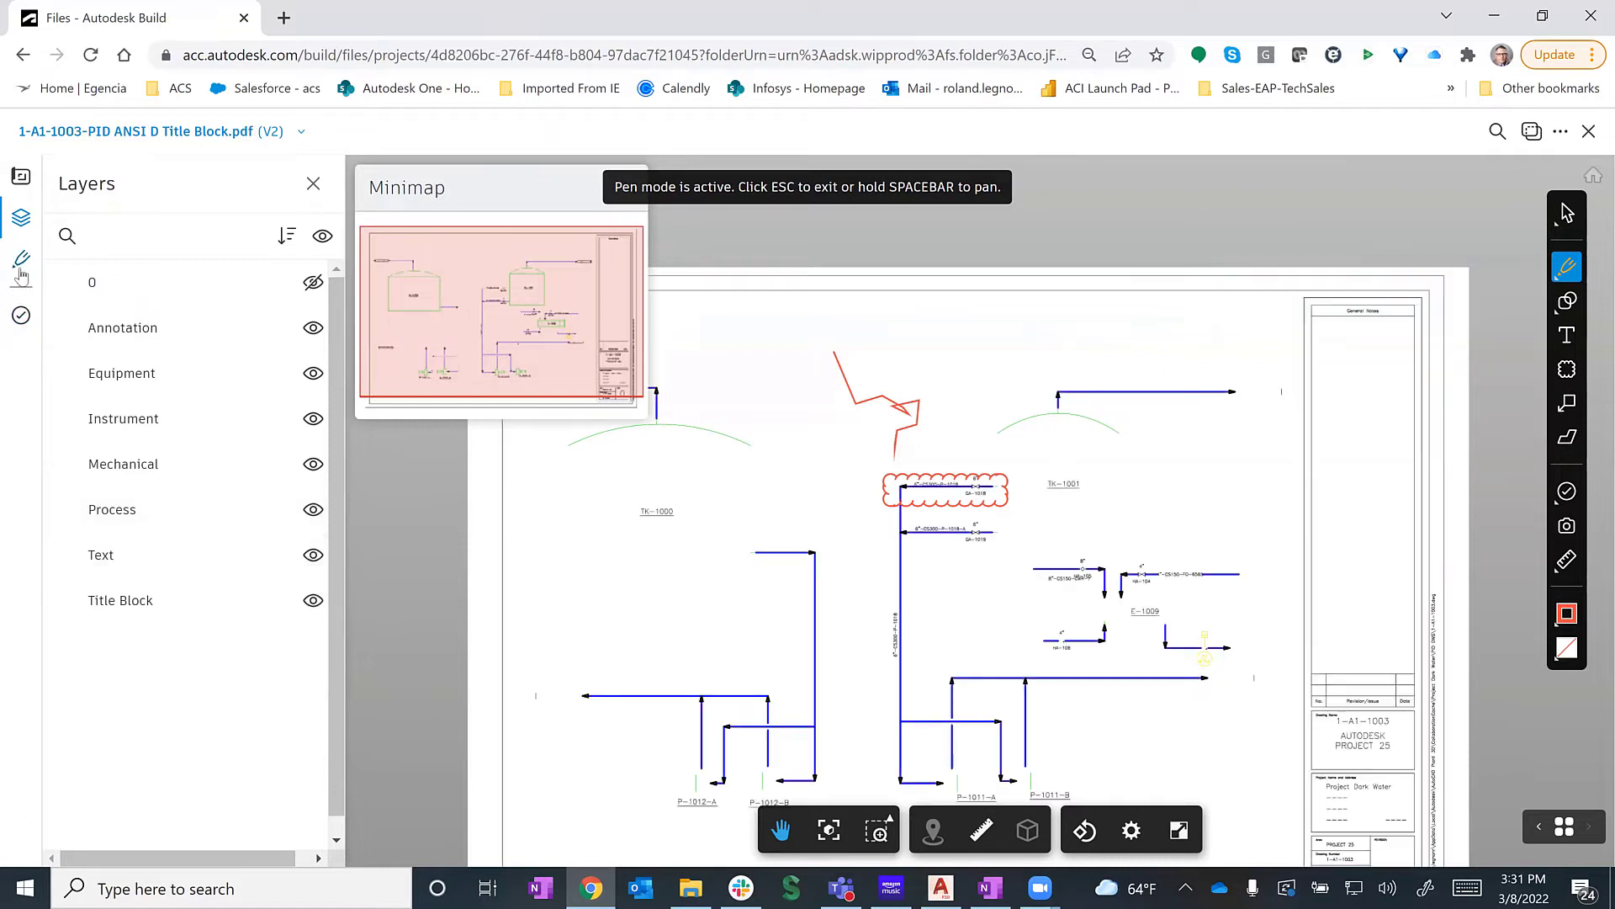
- Check the issues list for the sheet and close the PDF
{"action": "left_click", "coordinate": [22, 317]}
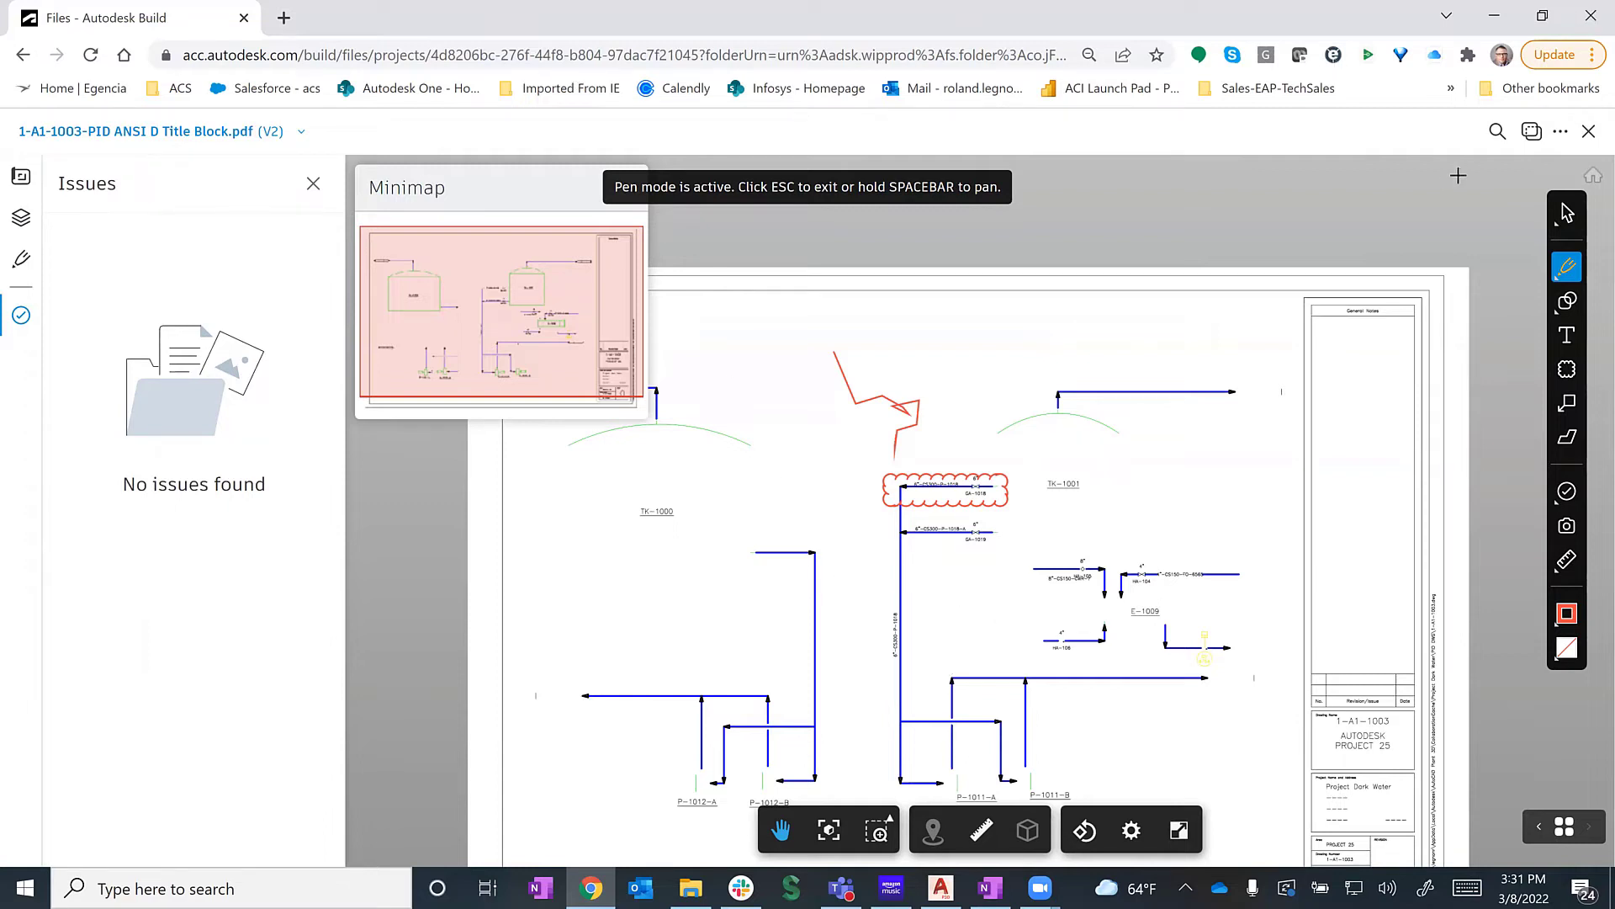
{"action": "left_click", "coordinate": [1589, 132]}
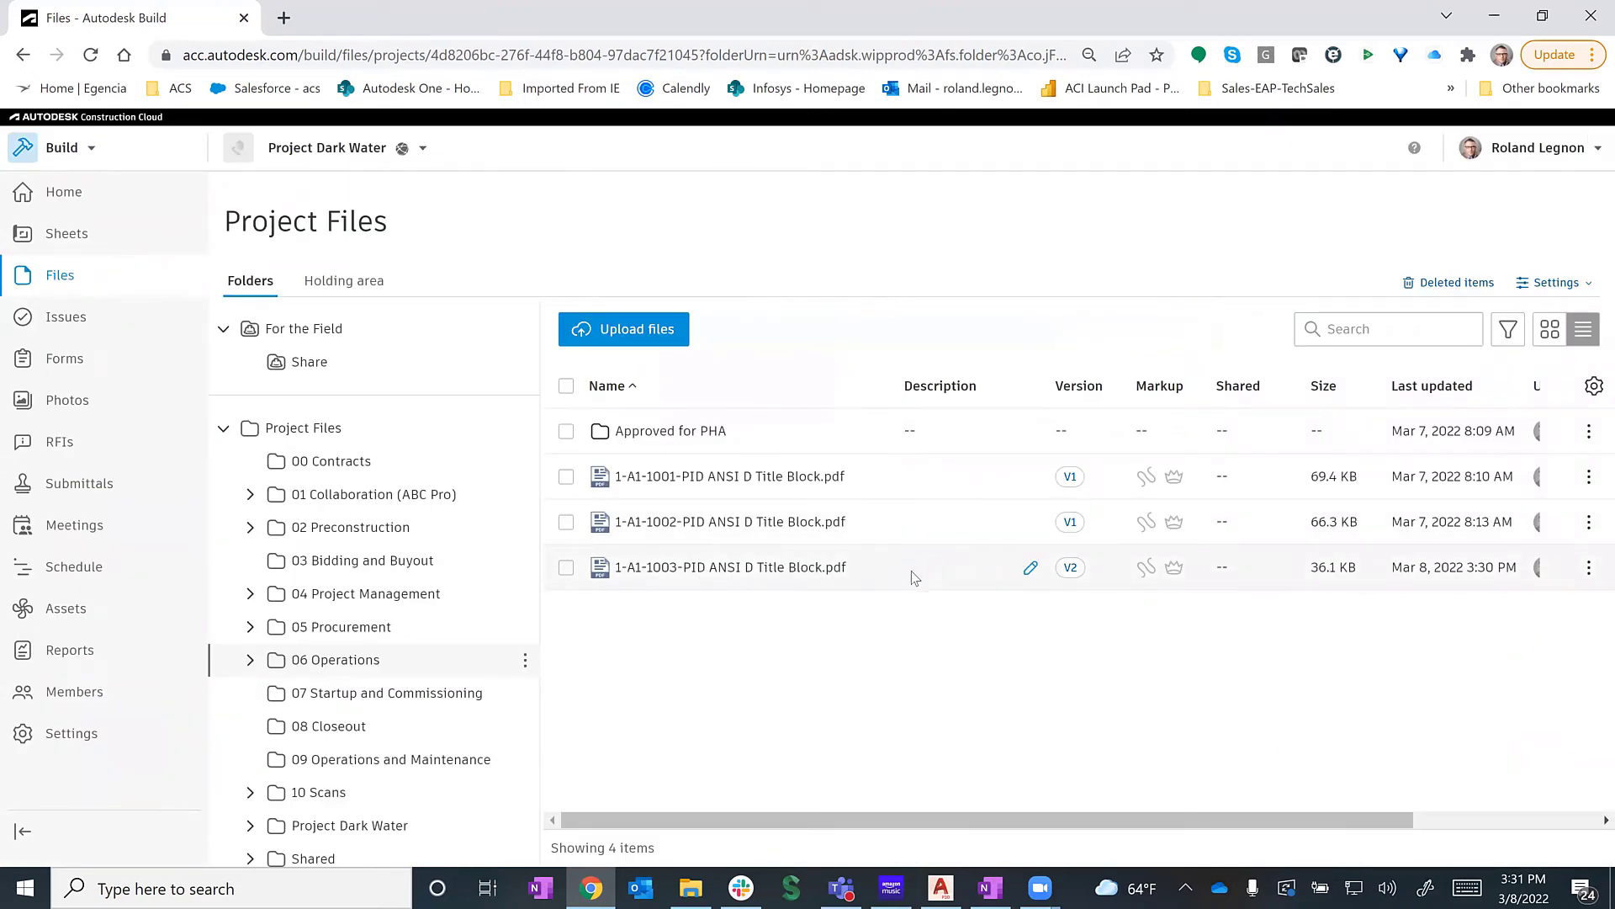
- Start a review submission for the 1-A1-1003 PDF using the PHA Review approval workflow
{"action": "left_click", "coordinate": [1589, 568]}
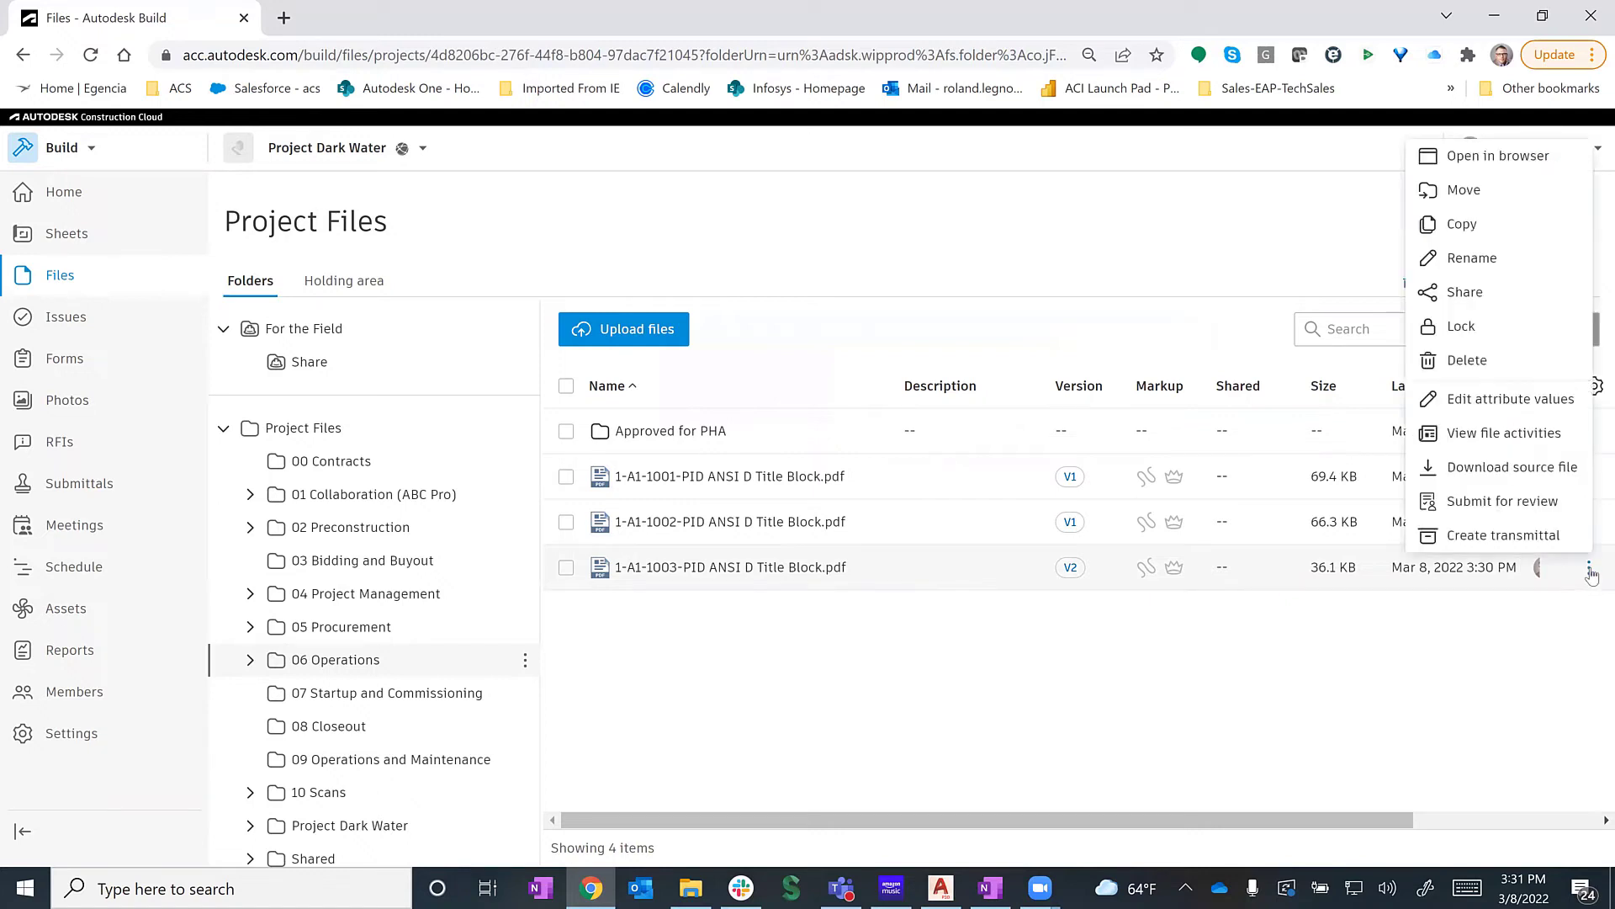
{"action": "left_click", "coordinate": [1503, 502]}
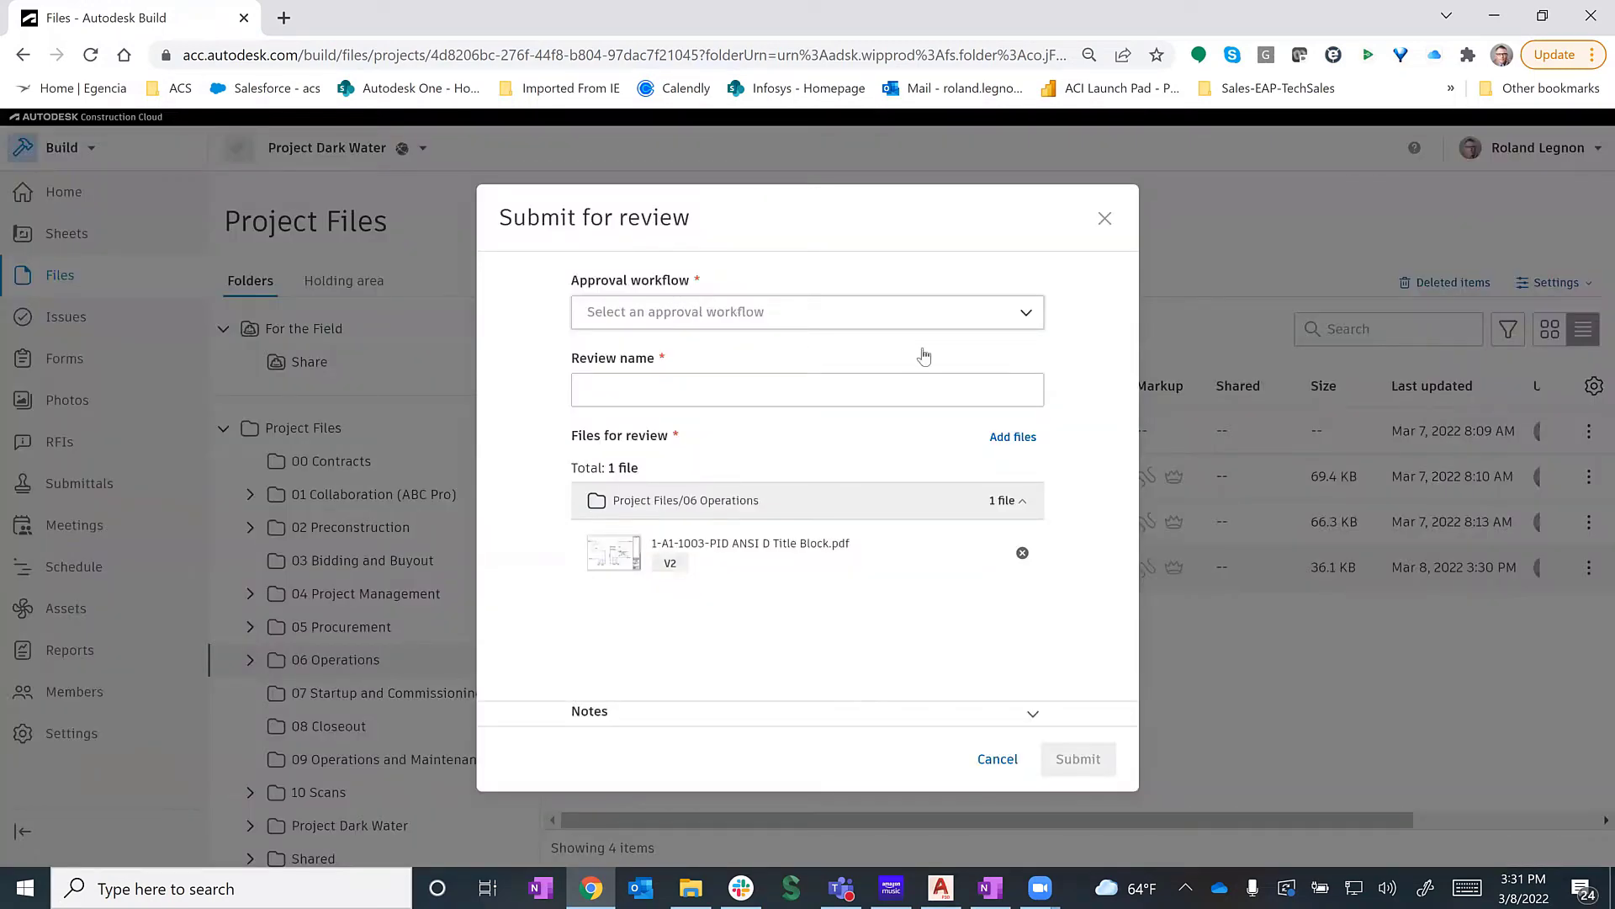
{"action": "left_click", "coordinate": [630, 360]}
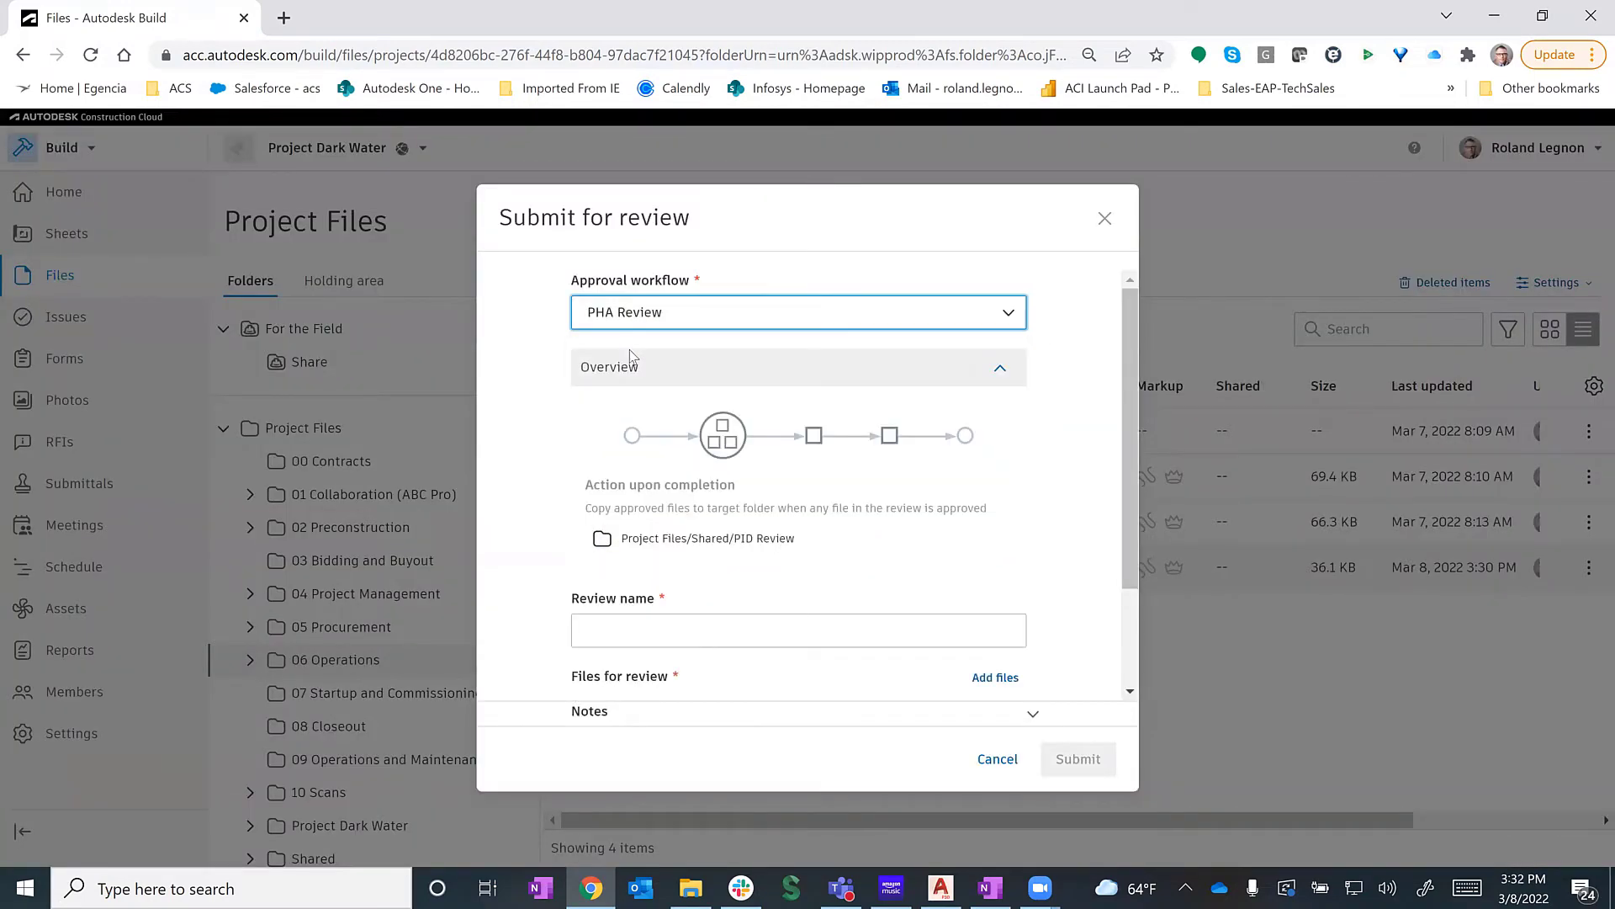
- Name the review "phase 1 pha review, chemical process 1" and submit it
{"action": "left_click", "coordinate": [626, 632]}
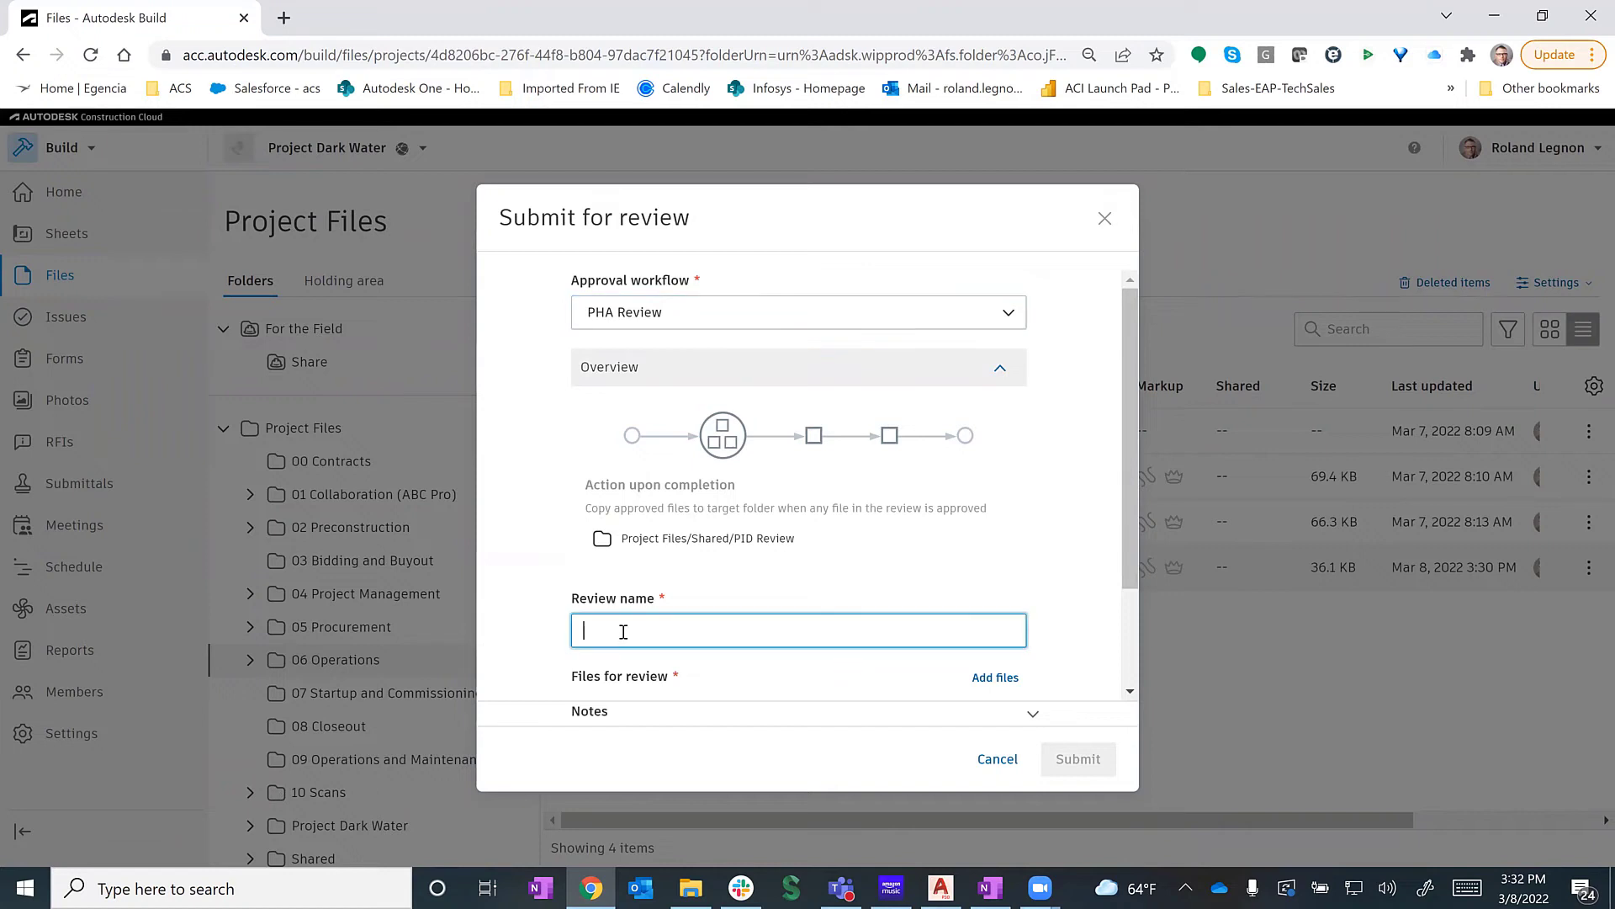
{"action": "type", "text": "phase 1 pha review,"}
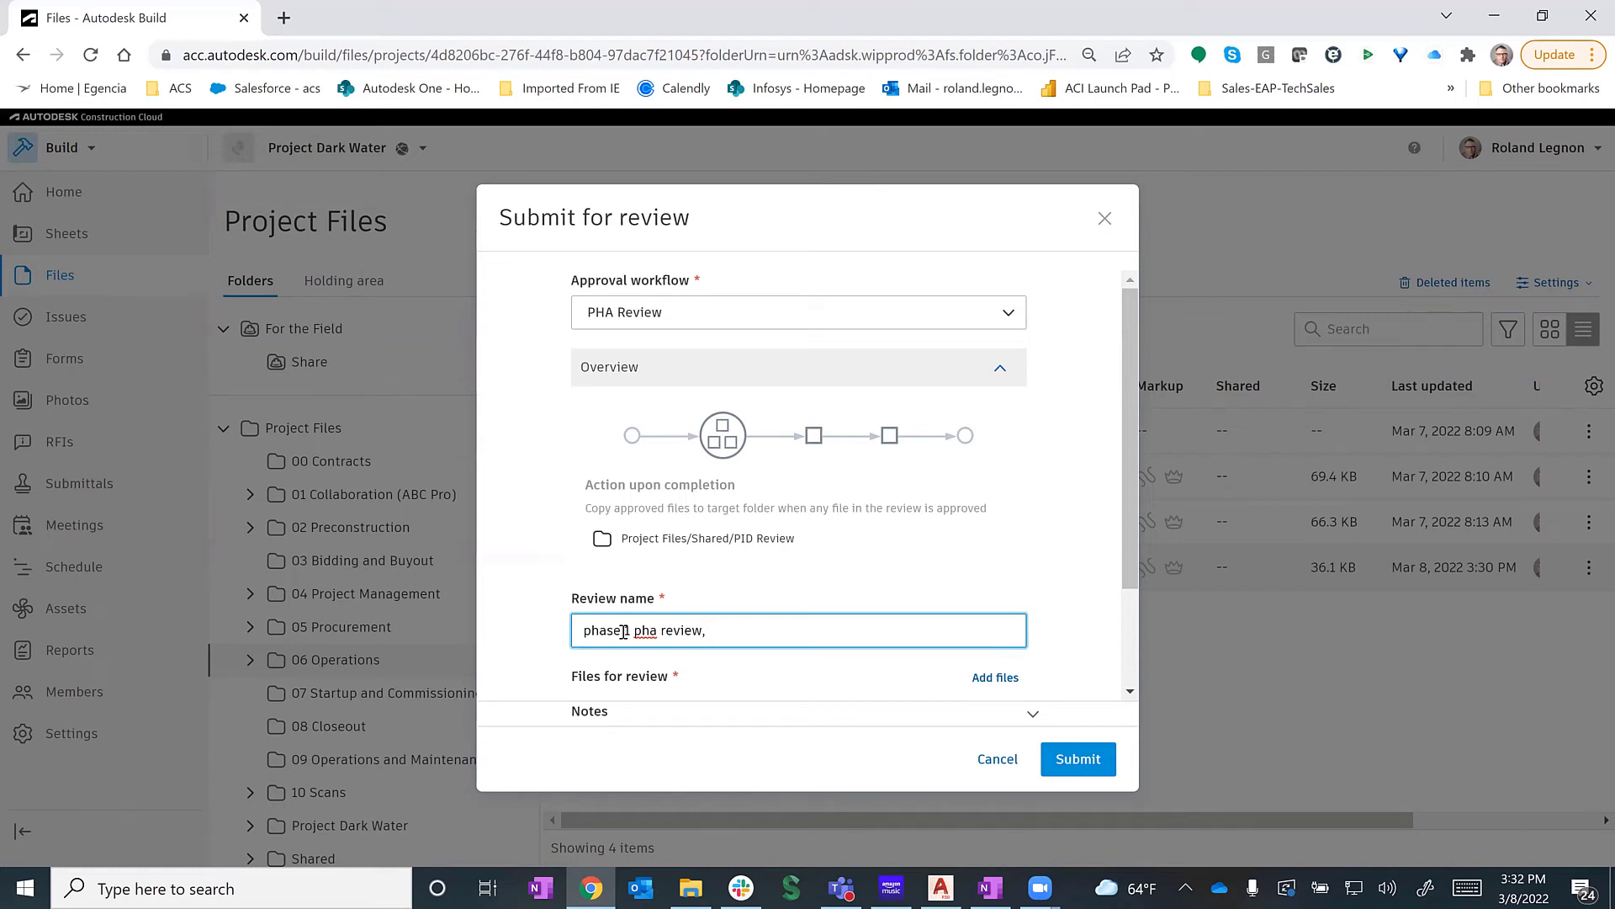
{"action": "type", "text": "chemical process 1"}
{"action": "scroll", "coordinate": [991, 612], "scroll_direction": "down", "scroll_amount": 2}
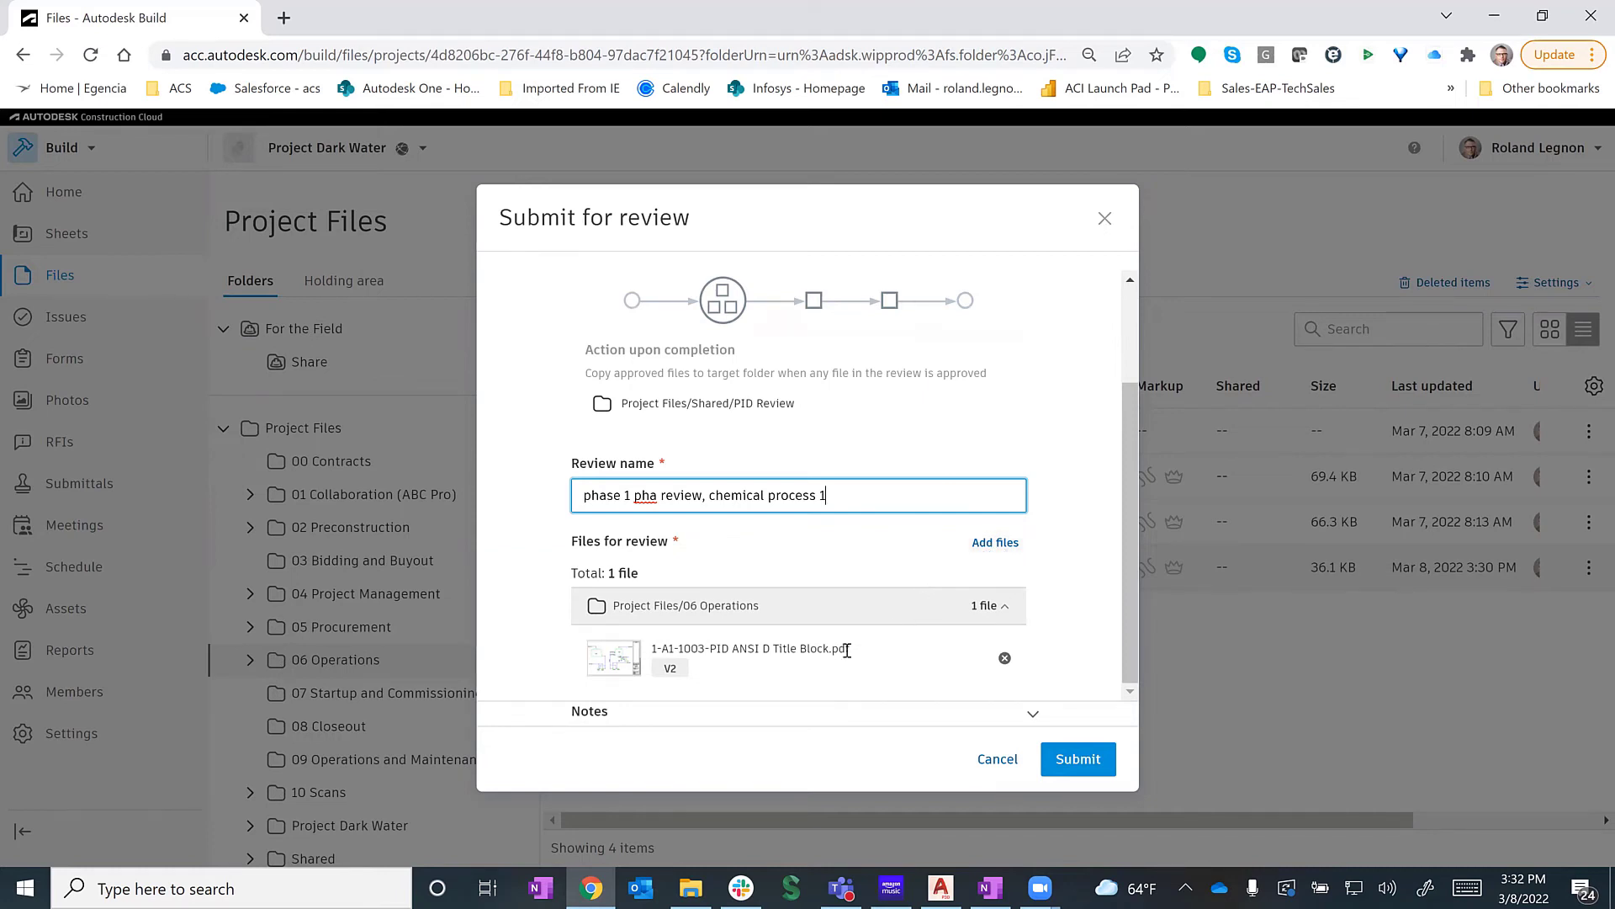
{"action": "left_click", "coordinate": [1087, 760]}
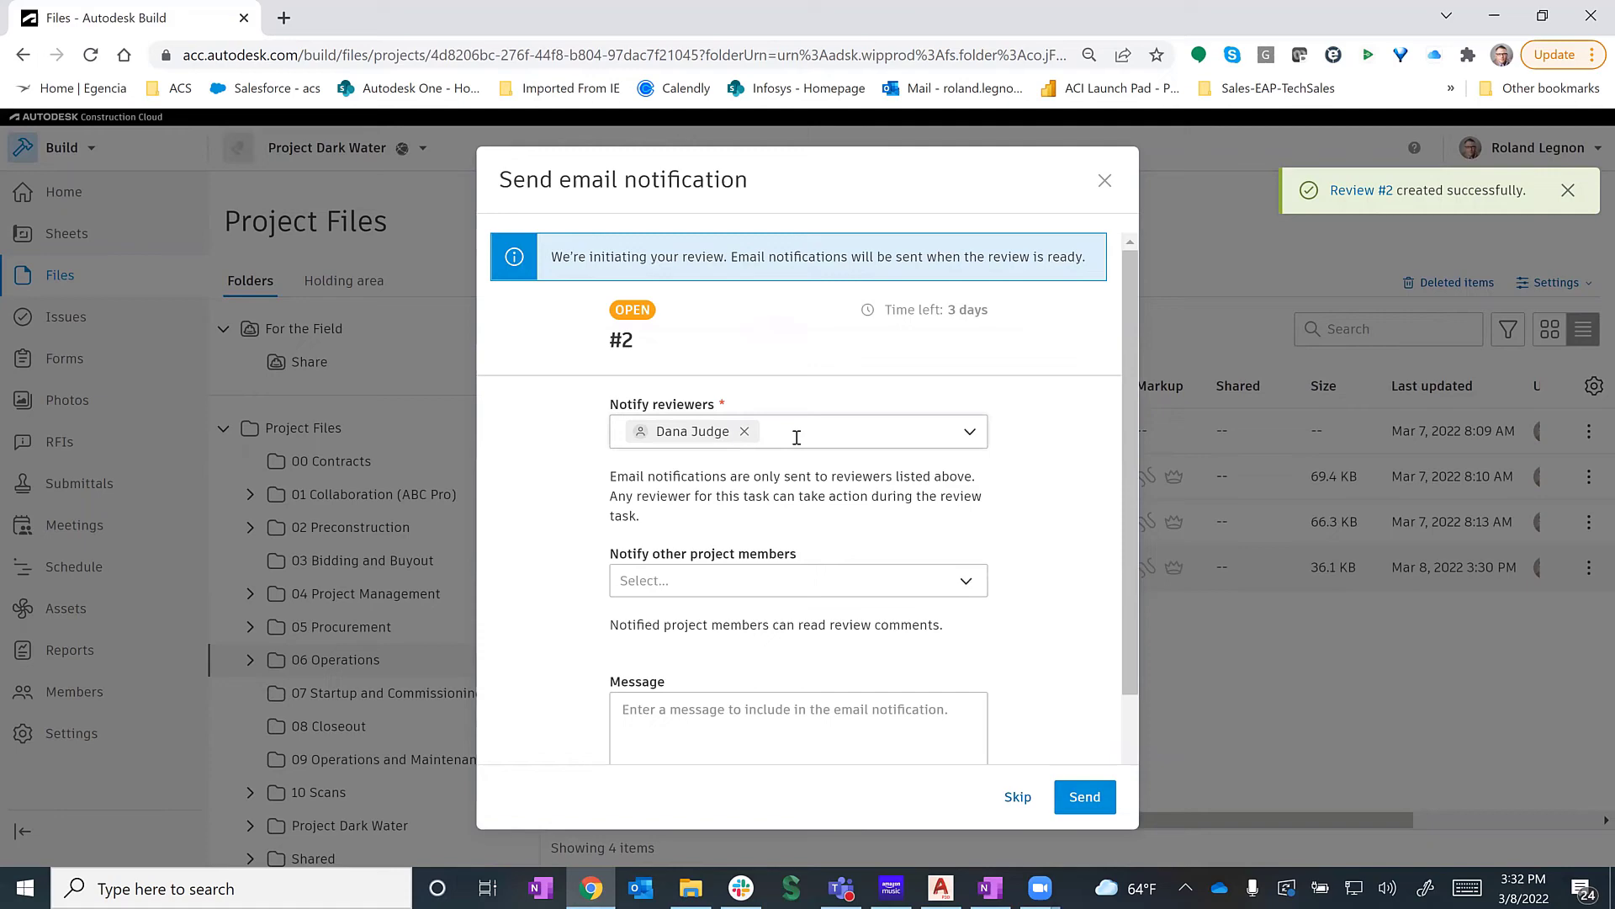
- Add the third listed user as another project member to notify by email about the review, and go to the notification's message
{"action": "left_click", "coordinate": [864, 592]}
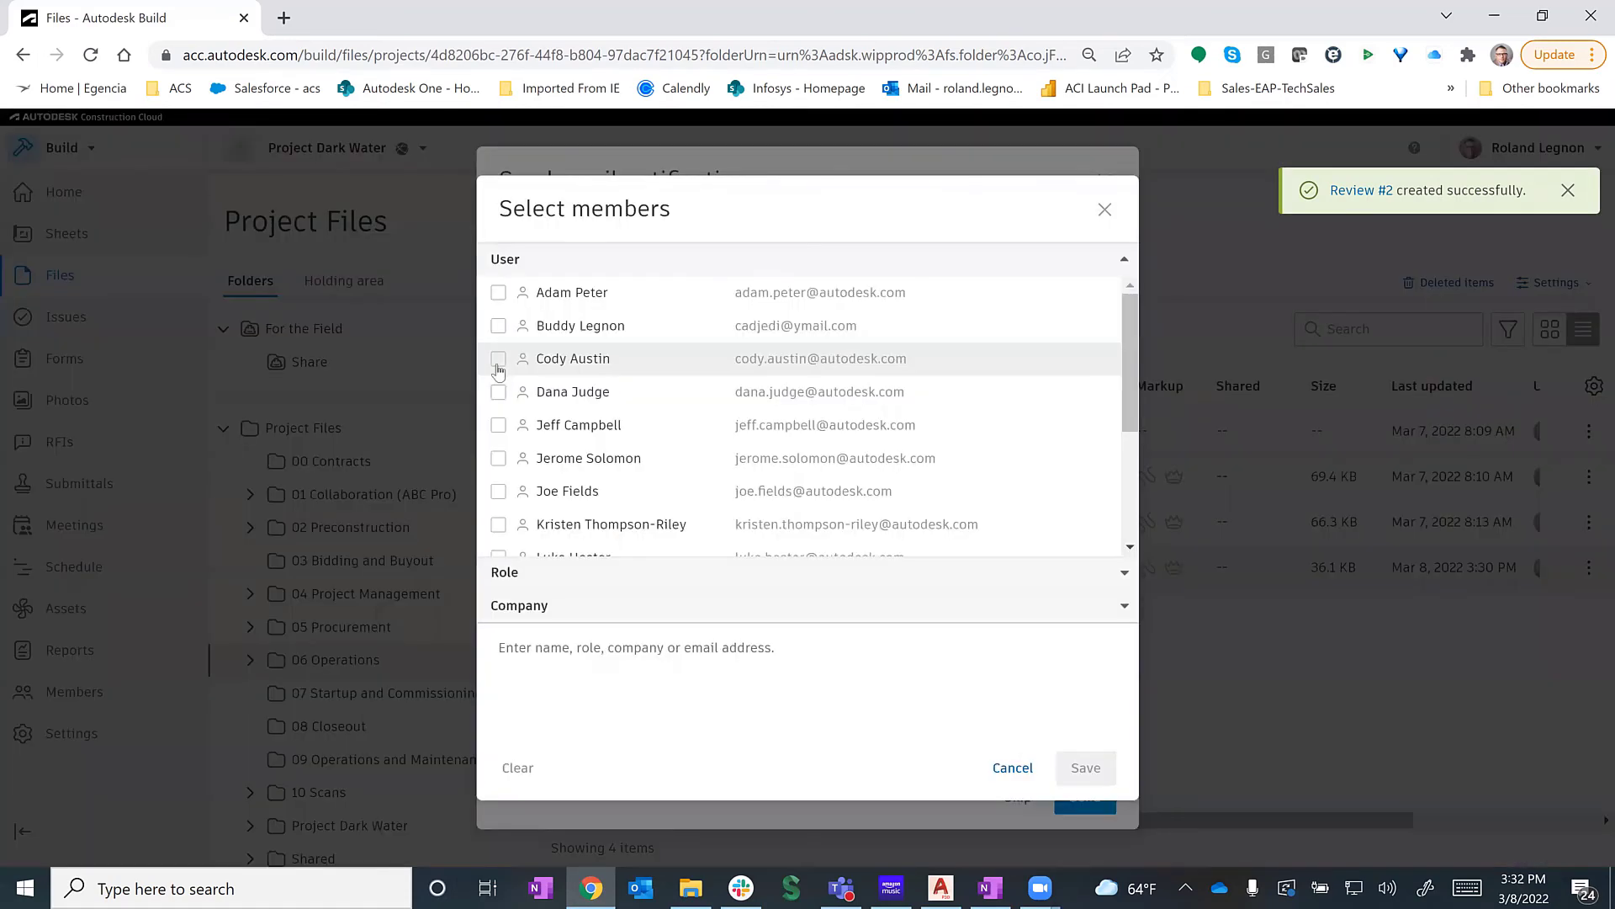
{"action": "left_click", "coordinate": [498, 361]}
{"action": "left_click", "coordinate": [1086, 767]}
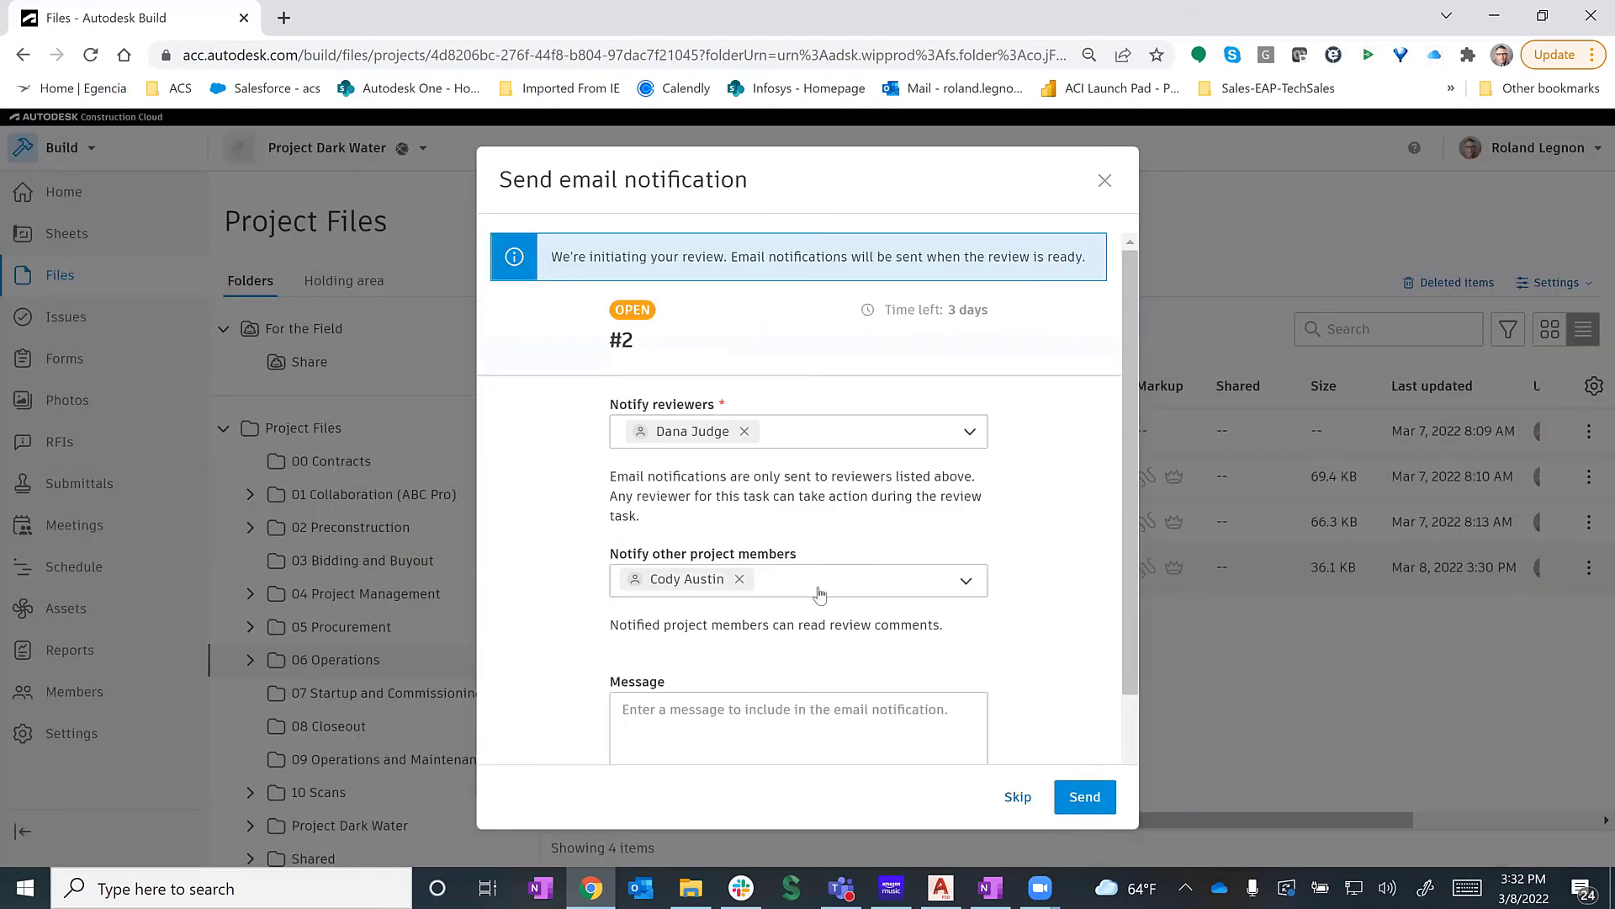
{"action": "scroll", "coordinate": [822, 594], "scroll_direction": "down", "scroll_amount": 2}
{"action": "left_click", "coordinate": [699, 641]}
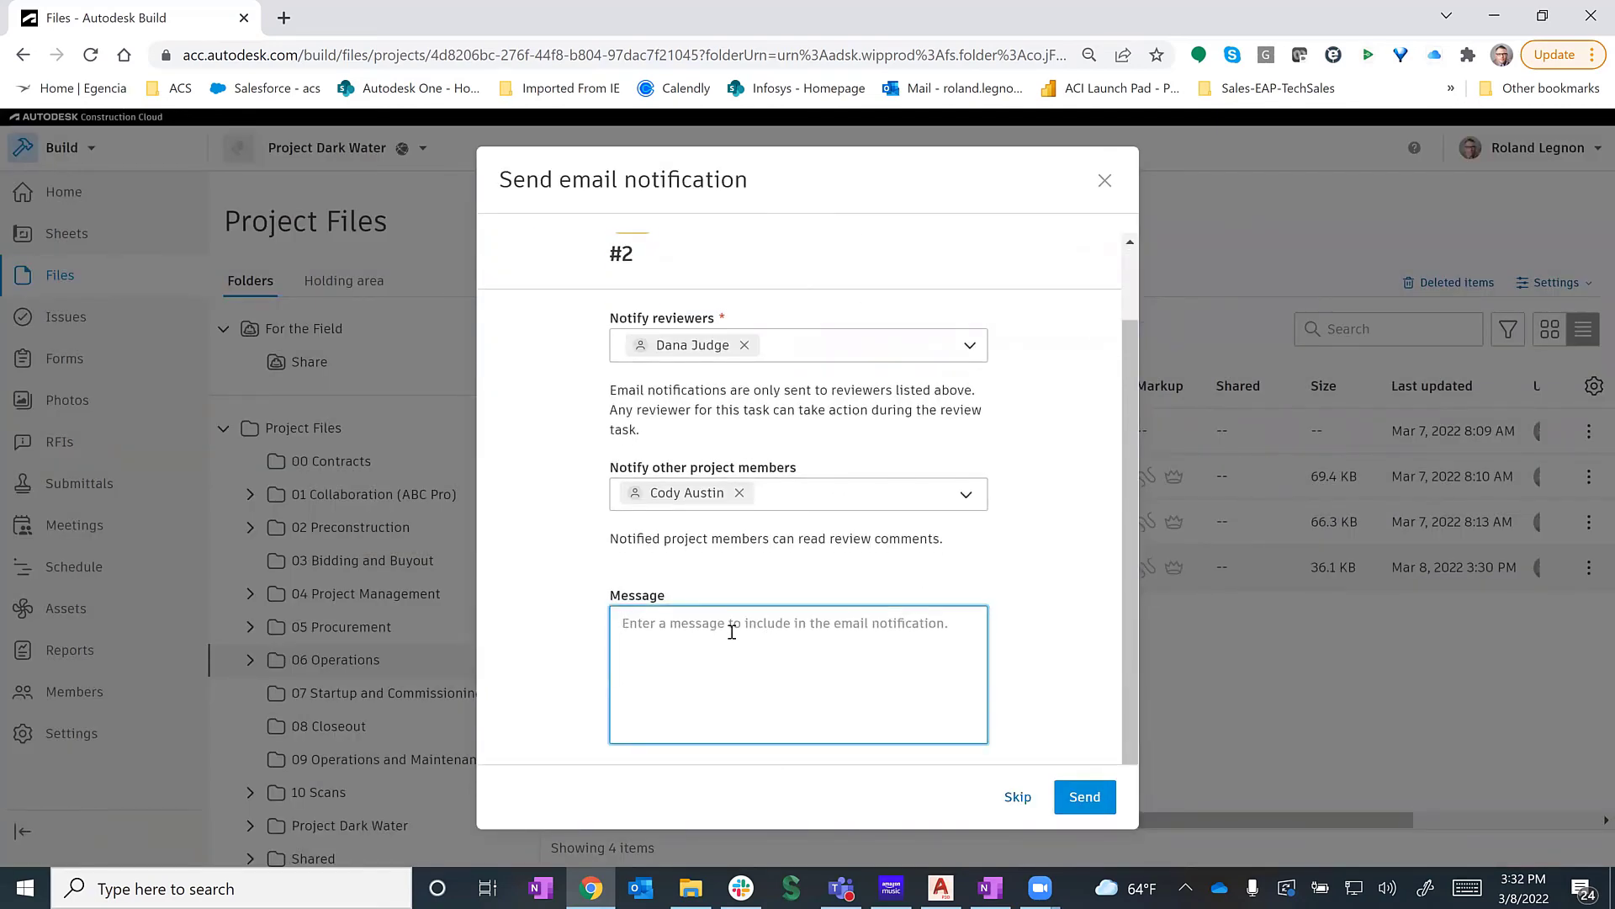
{"action": "scroll", "coordinate": [882, 621], "scroll_direction": "down", "scroll_amount": 1}
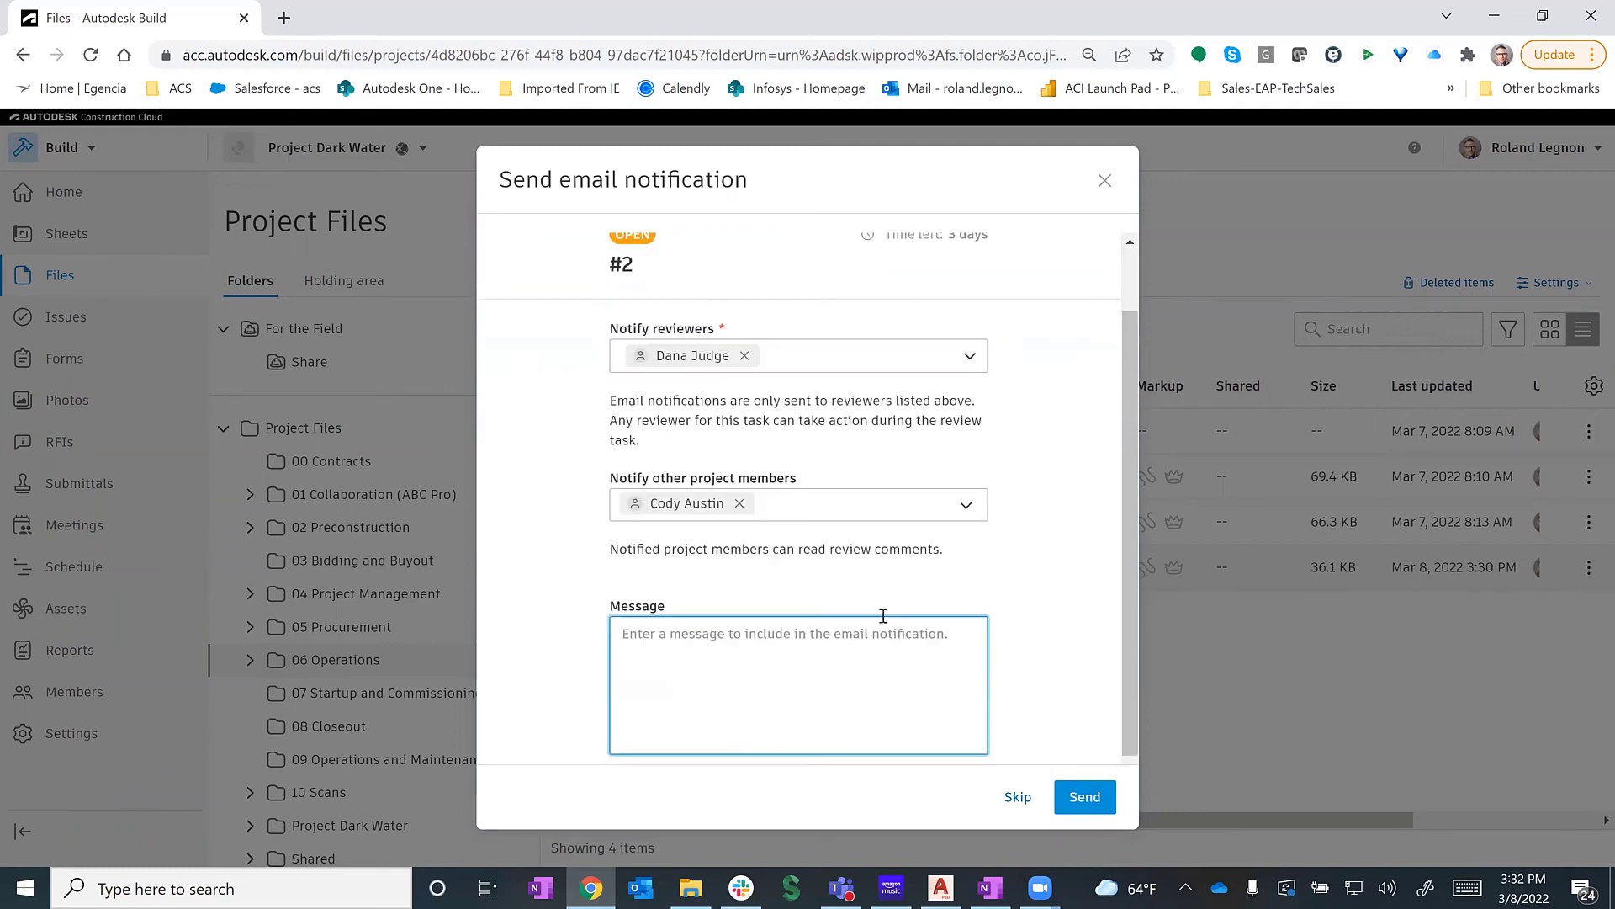